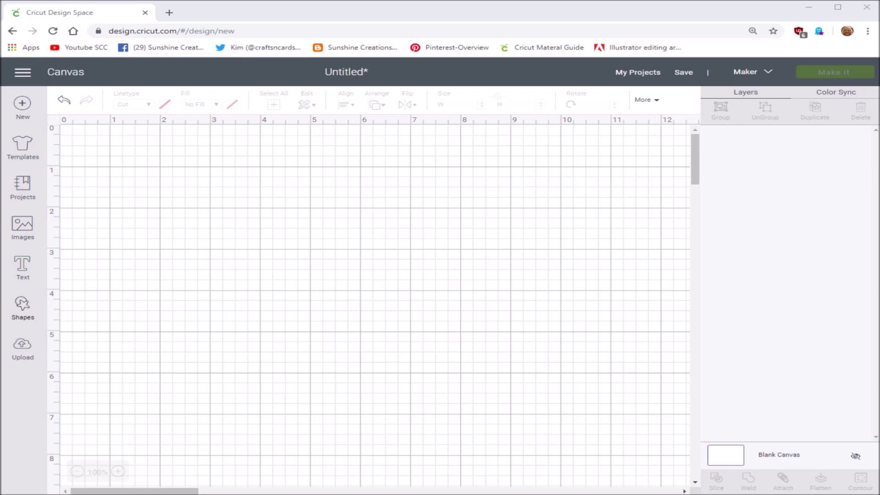
- Add a square from Shapes and colour it light blue
{"action": "left_click", "coordinate": [23, 306]}
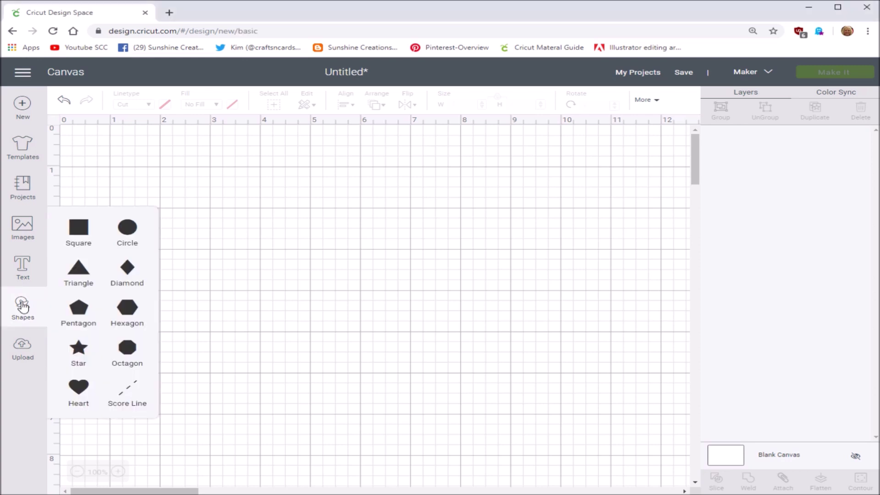
{"action": "left_click", "coordinate": [78, 227]}
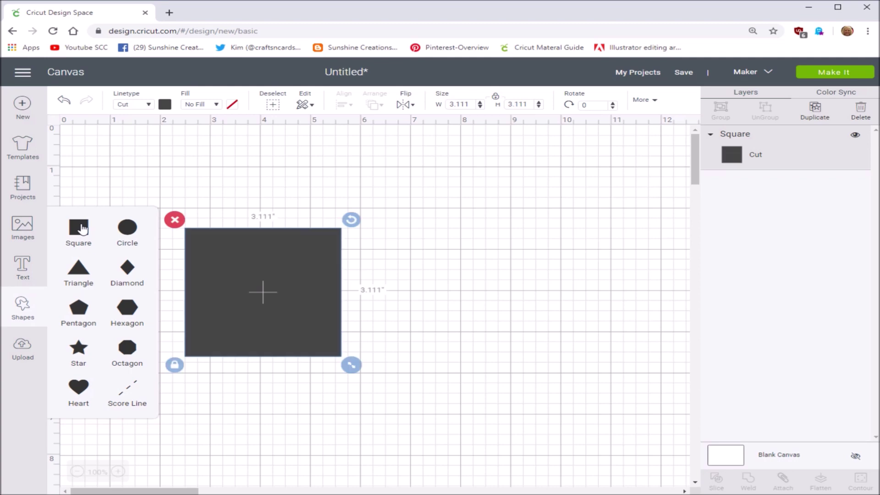
{"action": "left_click", "coordinate": [234, 259]}
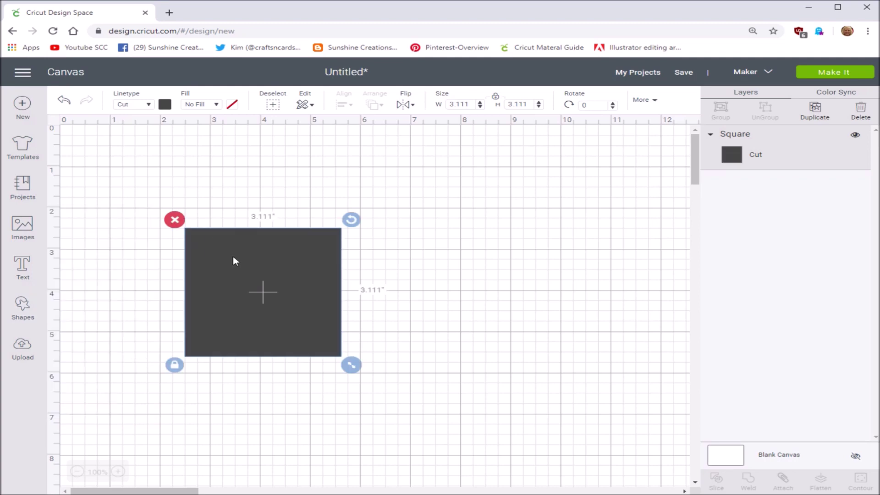
{"action": "left_click", "coordinate": [165, 105]}
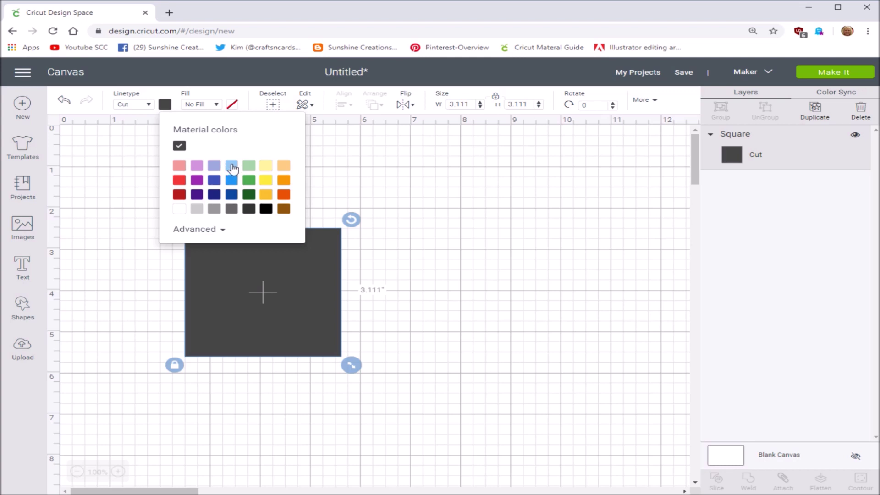
{"action": "left_click", "coordinate": [232, 166]}
{"action": "left_click", "coordinate": [278, 305]}
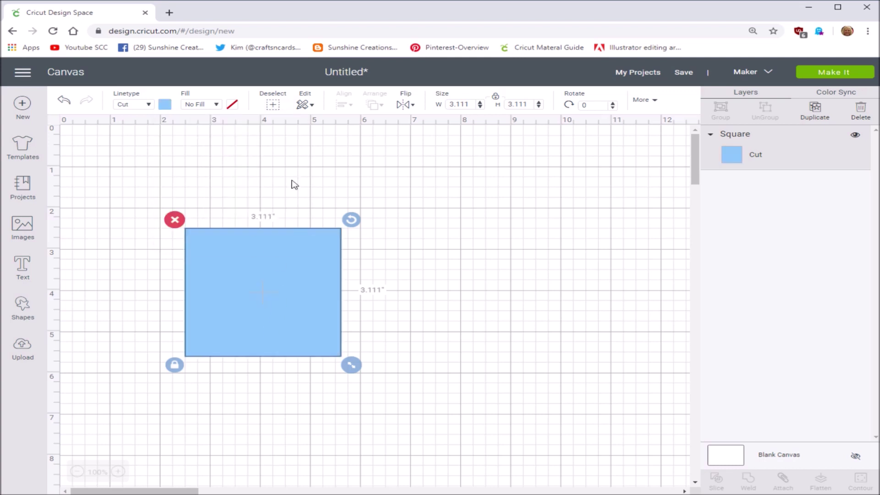
- Unlock proportions, size the square to 8.5 x 5.5 inches, and move it top-left
{"action": "left_click", "coordinate": [496, 99]}
{"action": "left_click", "coordinate": [496, 98]}
{"action": "left_click_drag", "start_coordinate": [468, 105], "coordinate": [440, 108]}
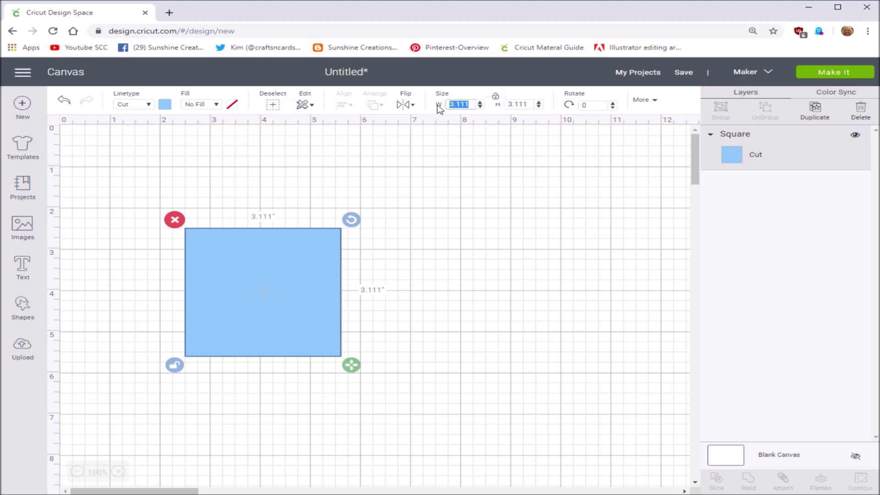
{"action": "type", "text": "8.5"}
{"action": "left_click_drag", "start_coordinate": [527, 104], "coordinate": [505, 104]}
{"action": "type", "text": "5.5"}
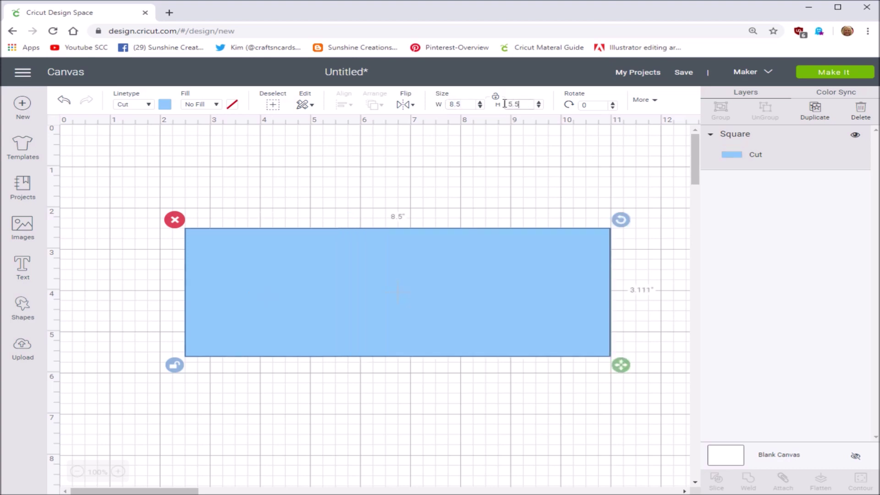
{"action": "key", "text": "Return"}
{"action": "left_click_drag", "start_coordinate": [367, 321], "coordinate": [288, 260]}
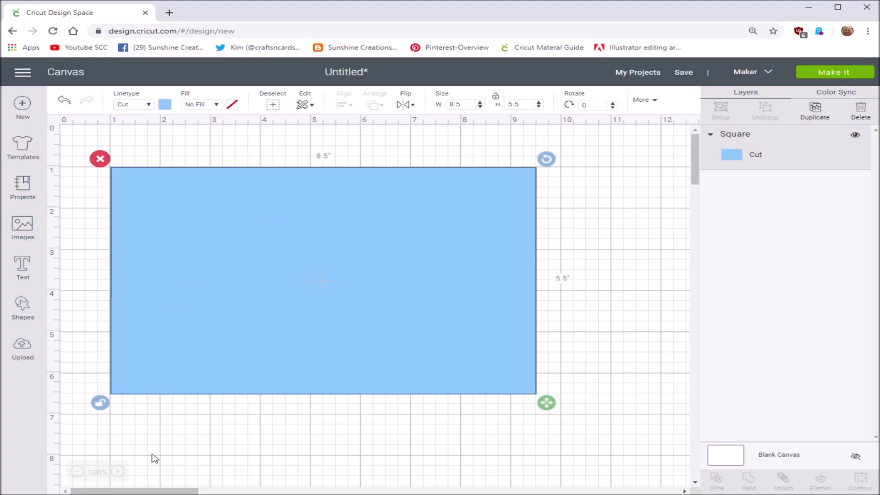
- Add a Score Line 5.5 inches long and centre it vertically on the blue card
{"action": "left_click", "coordinate": [26, 306]}
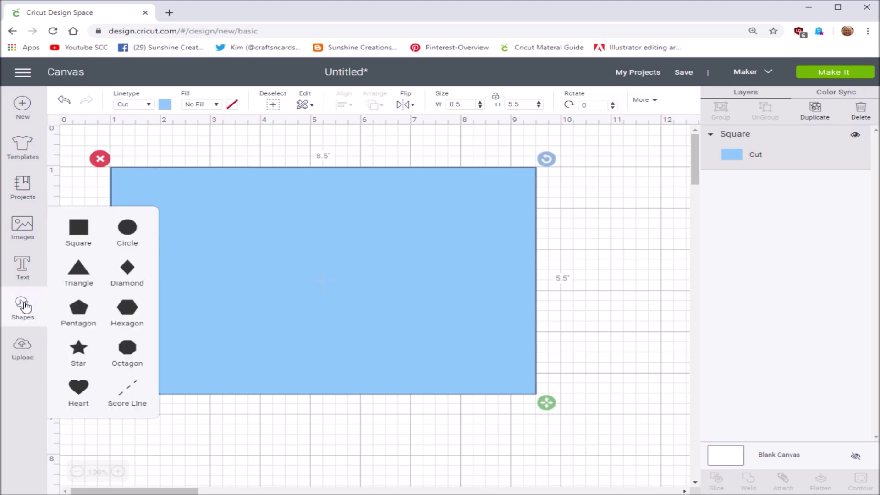
{"action": "left_click", "coordinate": [129, 392]}
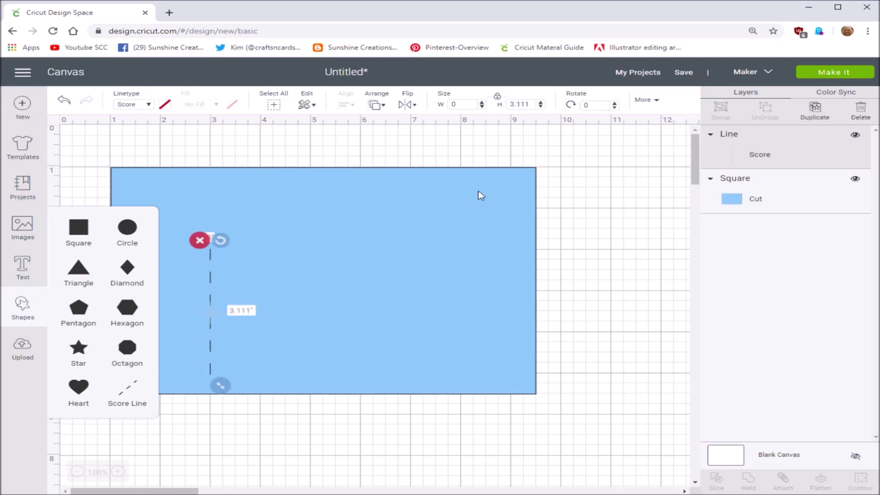
{"action": "double_click", "coordinate": [526, 102]}
{"action": "type", "text": "5.5"}
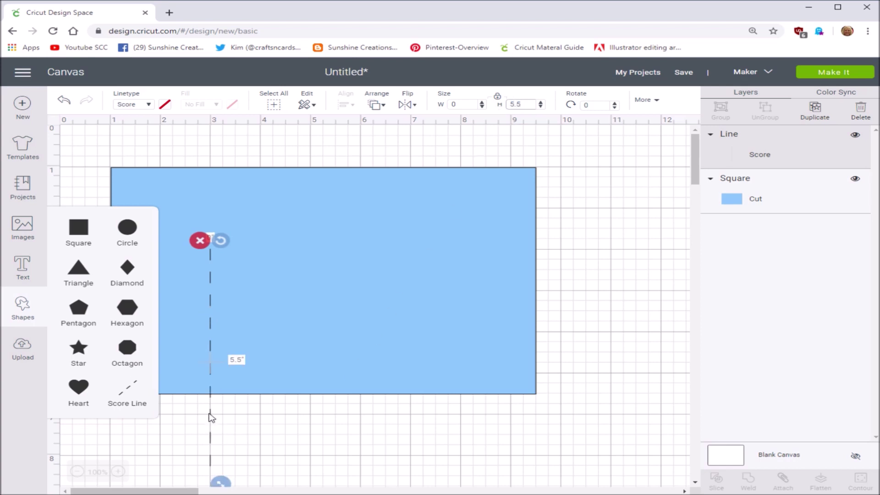
{"action": "left_click_drag", "start_coordinate": [211, 416], "coordinate": [326, 335]}
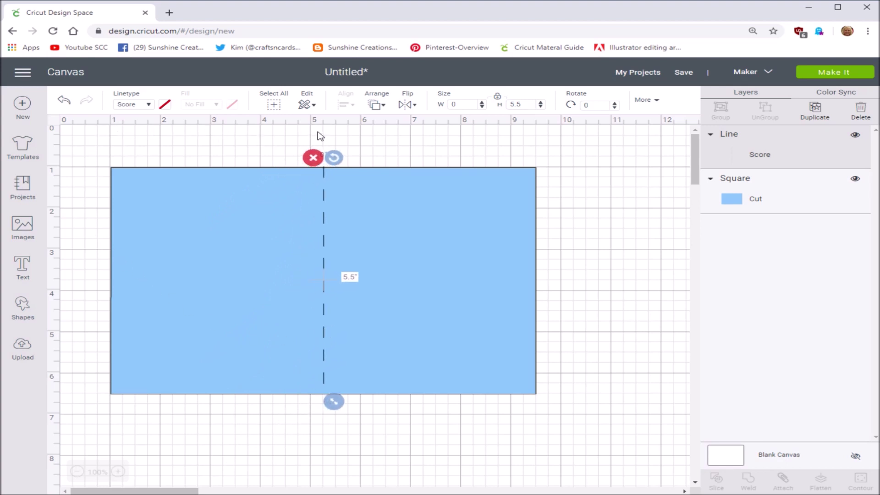
{"action": "left_click_drag", "start_coordinate": [324, 383], "coordinate": [322, 390]}
{"action": "left_click", "coordinate": [275, 458]}
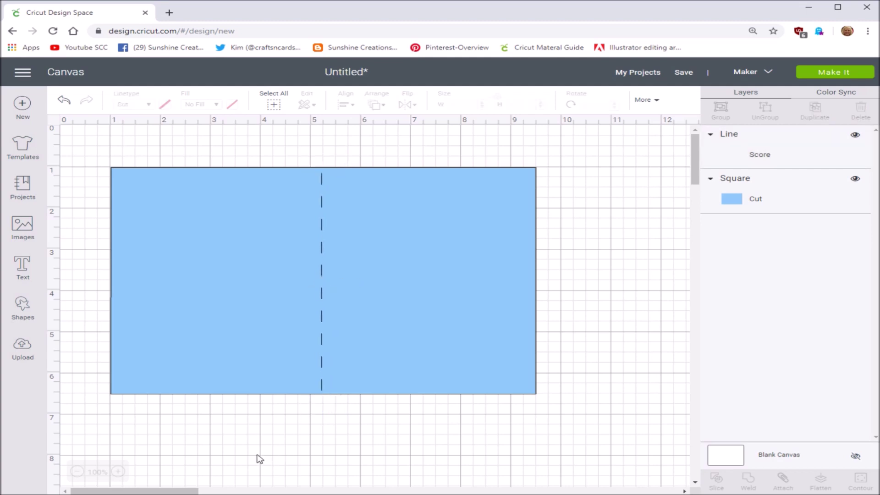
- Insert the Hello Sunshine Title image from the image library onto the card
{"action": "left_click", "coordinate": [22, 222]}
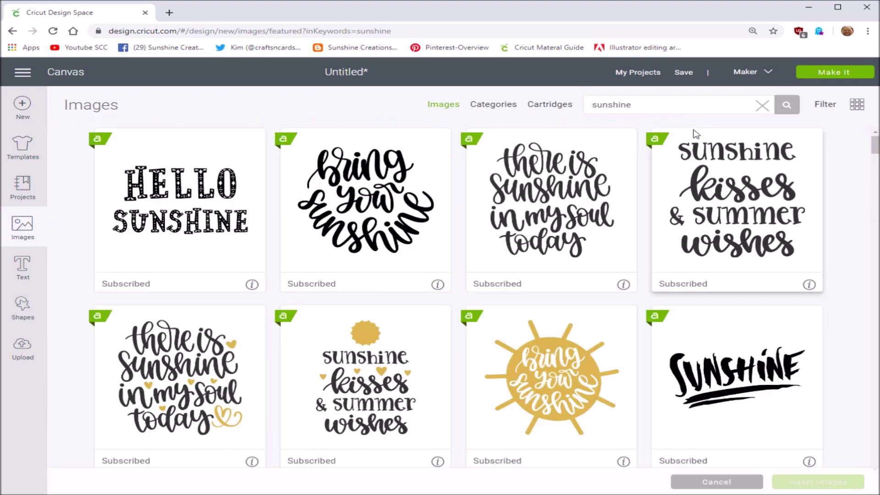
{"action": "scroll", "coordinate": [619, 311], "scroll_direction": "down", "scroll_amount": 6}
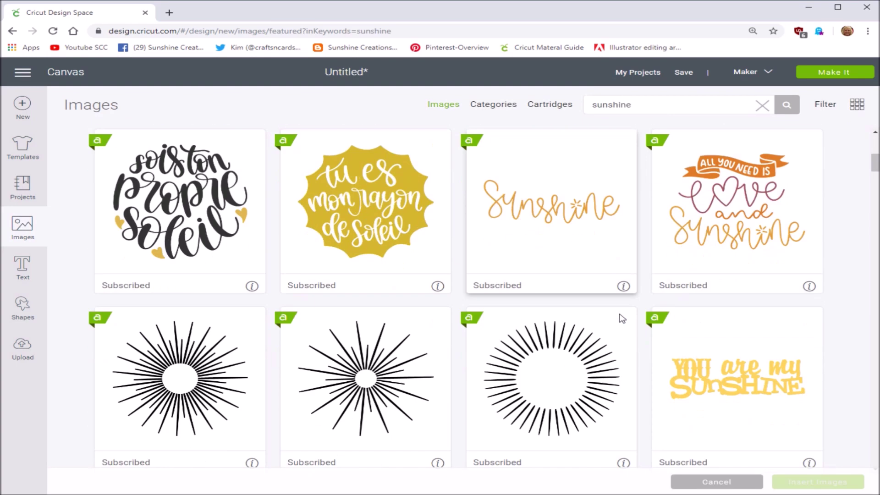
{"action": "scroll", "coordinate": [621, 318], "scroll_direction": "down", "scroll_amount": 3}
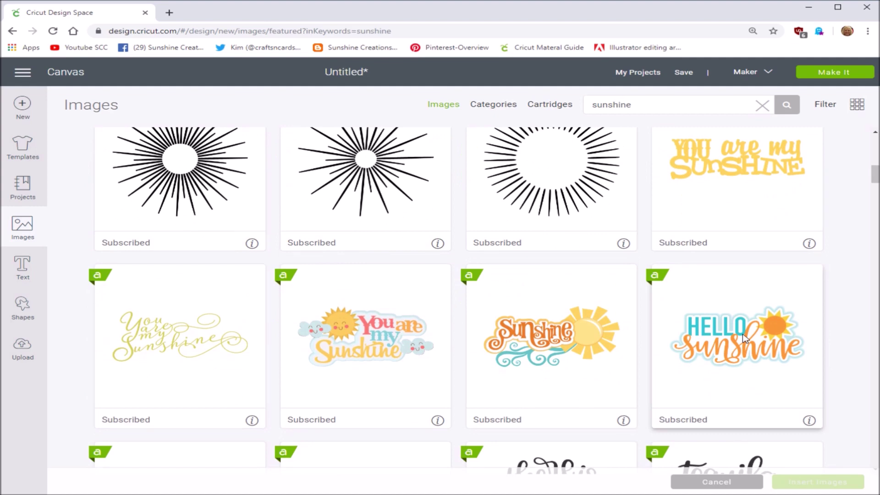
{"action": "left_click", "coordinate": [744, 339]}
{"action": "left_click", "coordinate": [809, 421]}
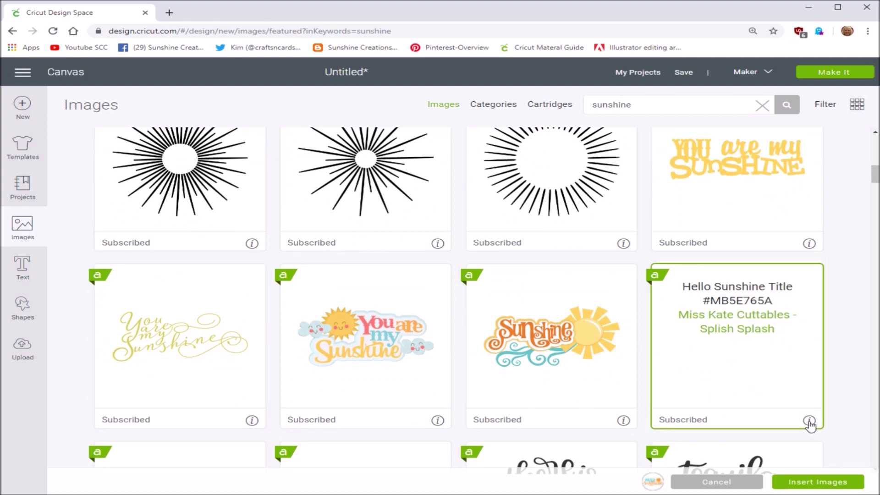
{"action": "left_click", "coordinate": [808, 421]}
{"action": "left_click", "coordinate": [748, 348]}
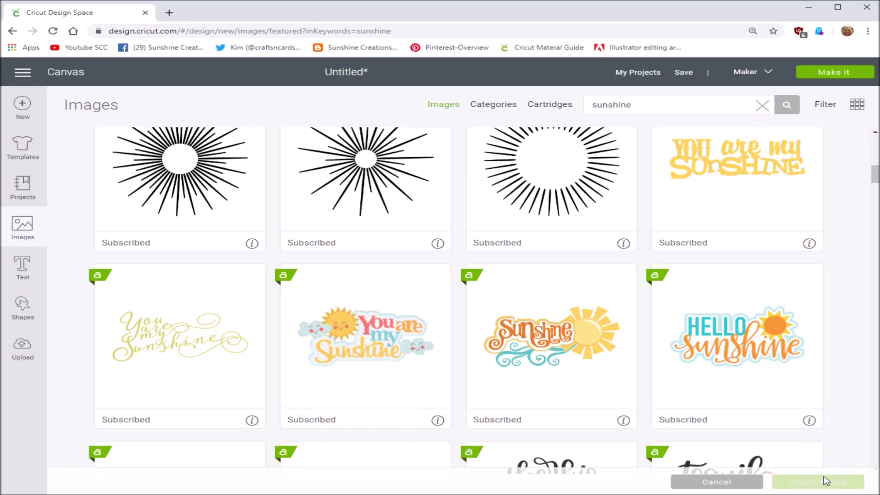
{"action": "left_click", "coordinate": [750, 364]}
{"action": "left_click", "coordinate": [795, 481]}
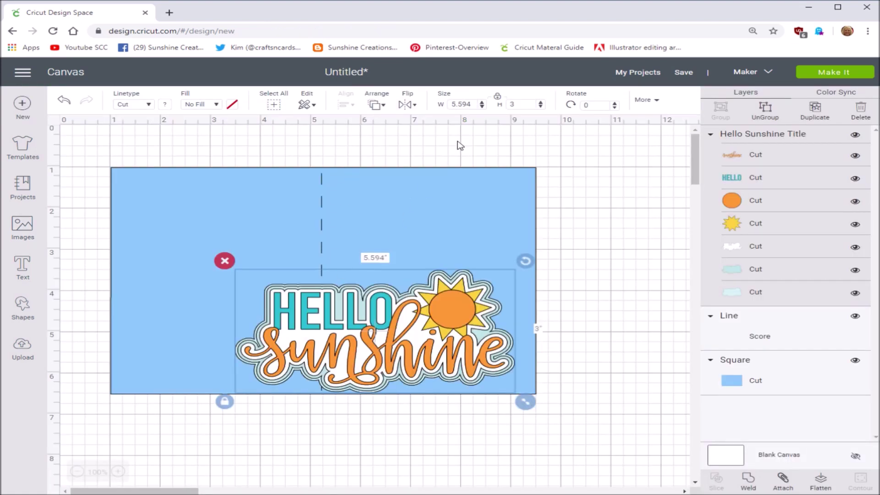
- Resize the Hello Sunshine image to 3.5 inches wide and move it to the card's right half
{"action": "double_click", "coordinate": [475, 104]}
{"action": "type", "text": "3.5"}
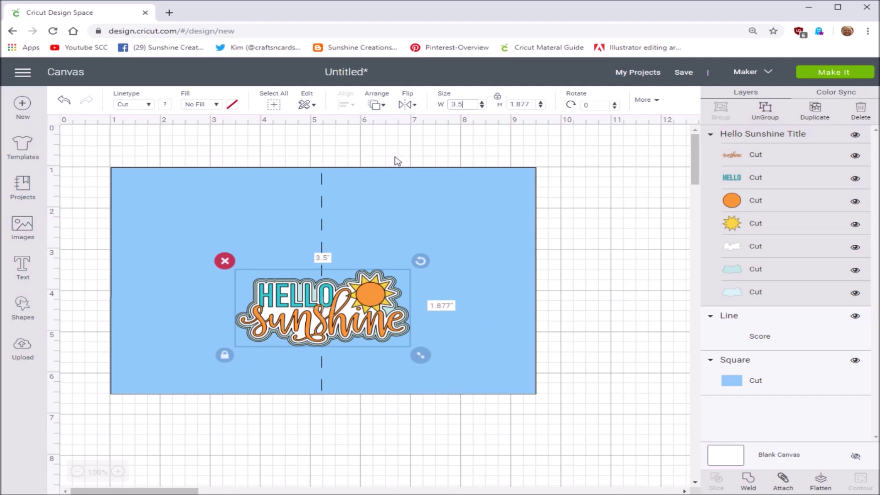
{"action": "left_click_drag", "start_coordinate": [325, 298], "coordinate": [435, 243]}
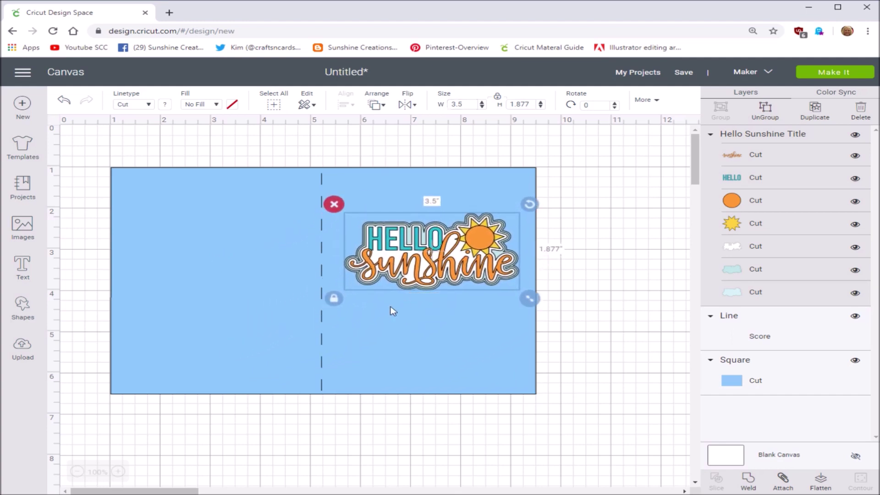
- Nudge the image slightly left and delete the dashed score line
{"action": "left_click", "coordinate": [322, 320]}
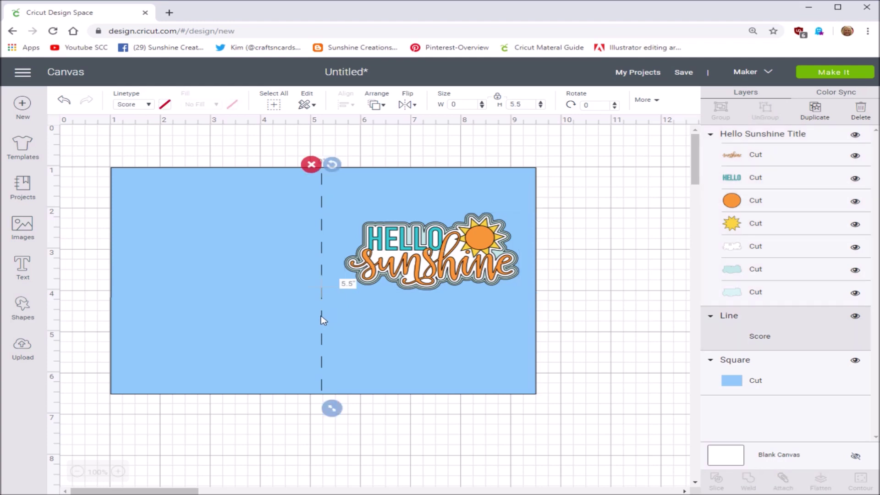
{"action": "left_click_drag", "start_coordinate": [440, 260], "coordinate": [433, 260]}
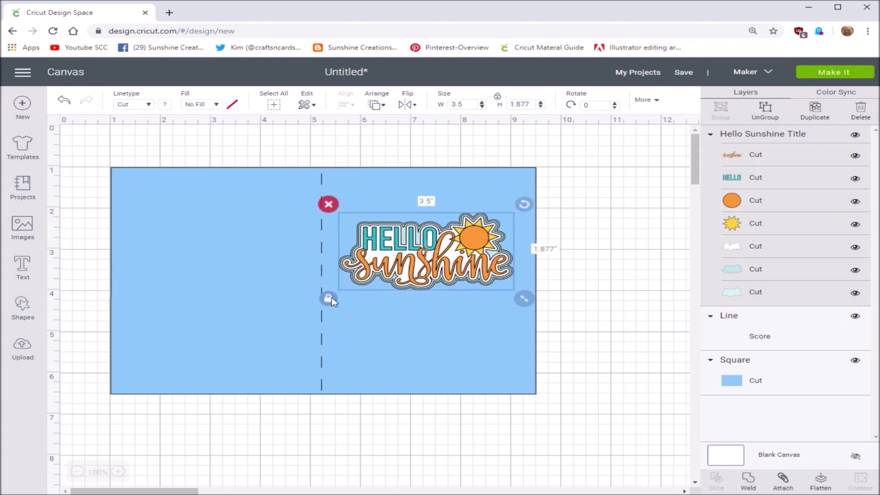
{"action": "left_click", "coordinate": [324, 344]}
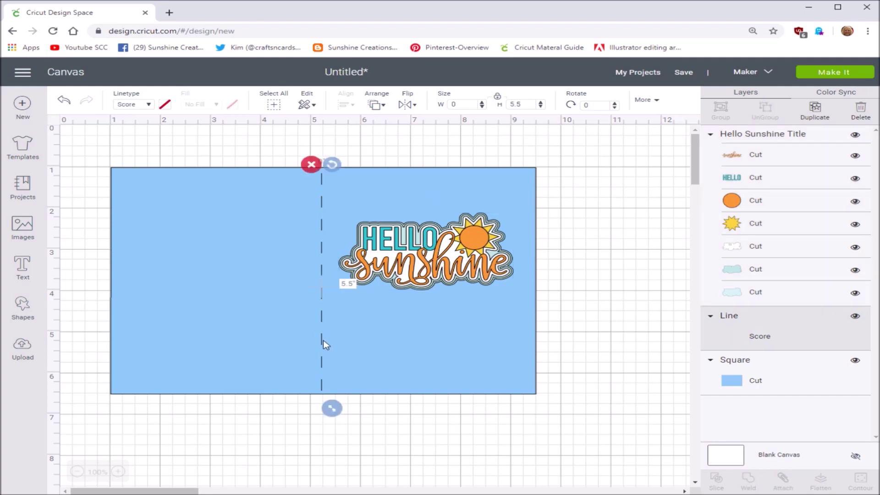
{"action": "left_click", "coordinate": [312, 164]}
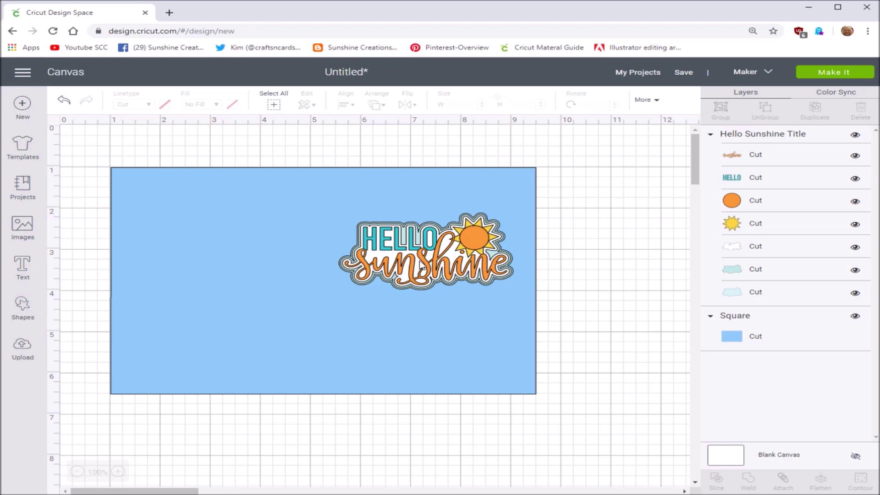
- Flatten the Hello Sunshine artwork and set the card base's fill to Print
{"action": "left_click", "coordinate": [422, 265]}
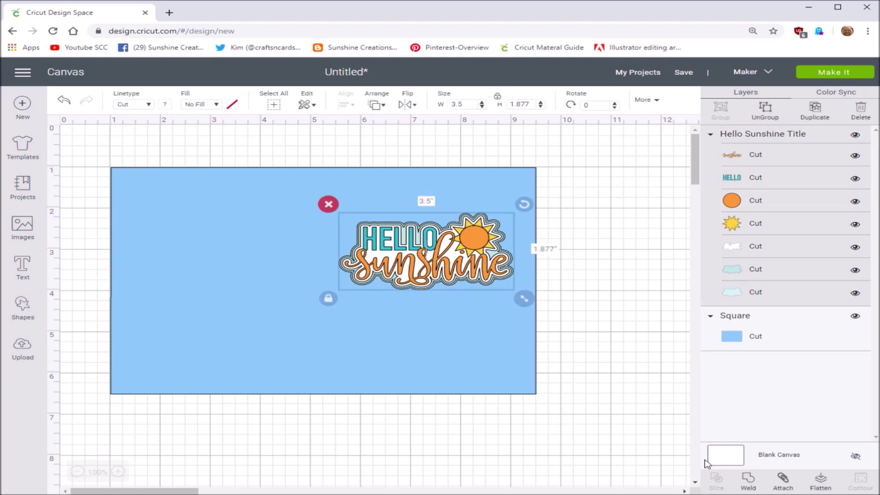
{"action": "left_click", "coordinate": [820, 481]}
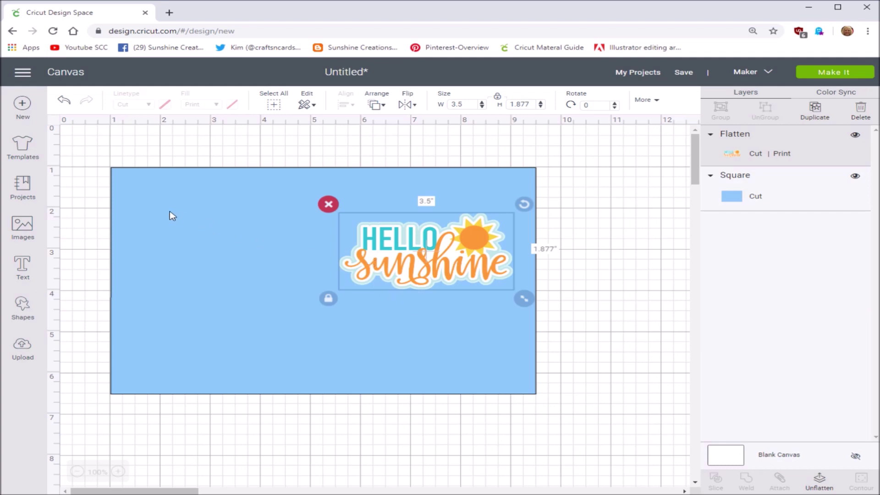
{"action": "left_click", "coordinate": [158, 201]}
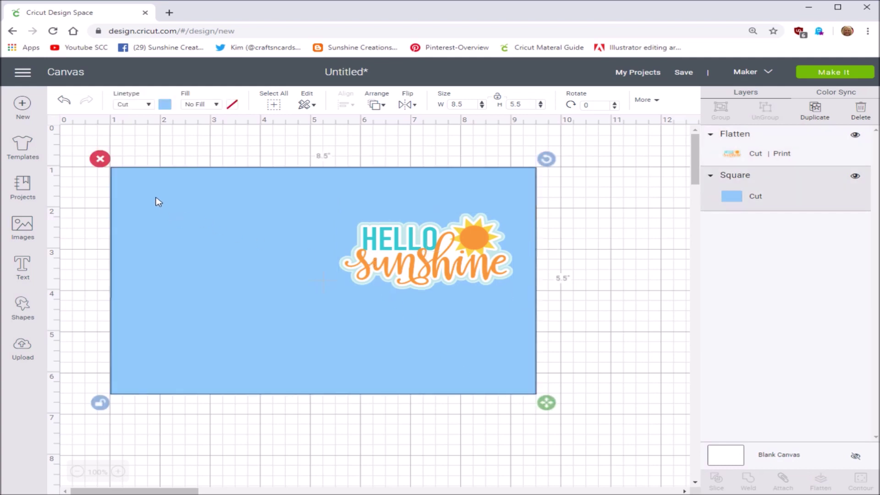
{"action": "left_click", "coordinate": [217, 106]}
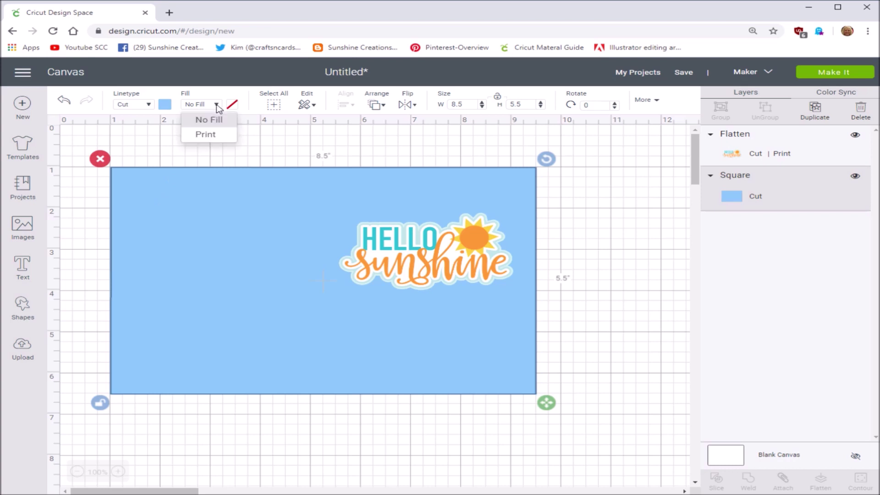
{"action": "left_click", "coordinate": [205, 134]}
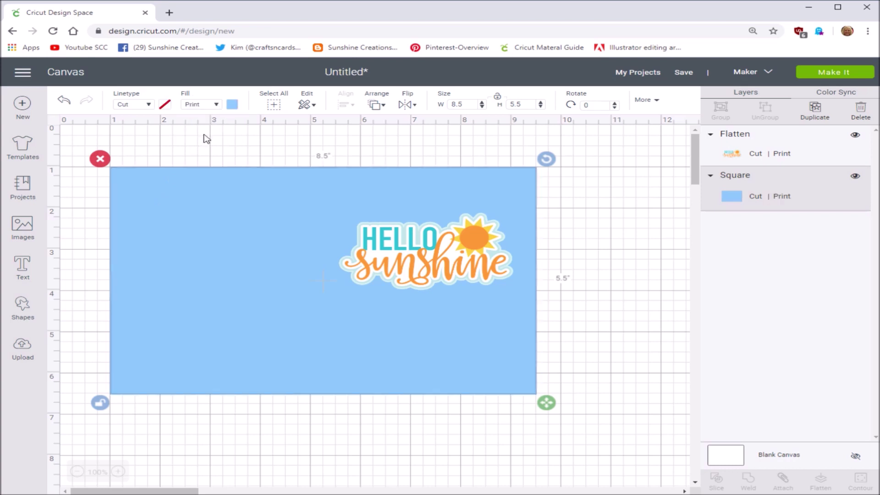
- Select the card and image together and flatten them into one printable layer
{"action": "left_click", "coordinate": [76, 188]}
{"action": "left_click_drag", "start_coordinate": [82, 154], "coordinate": [578, 424]}
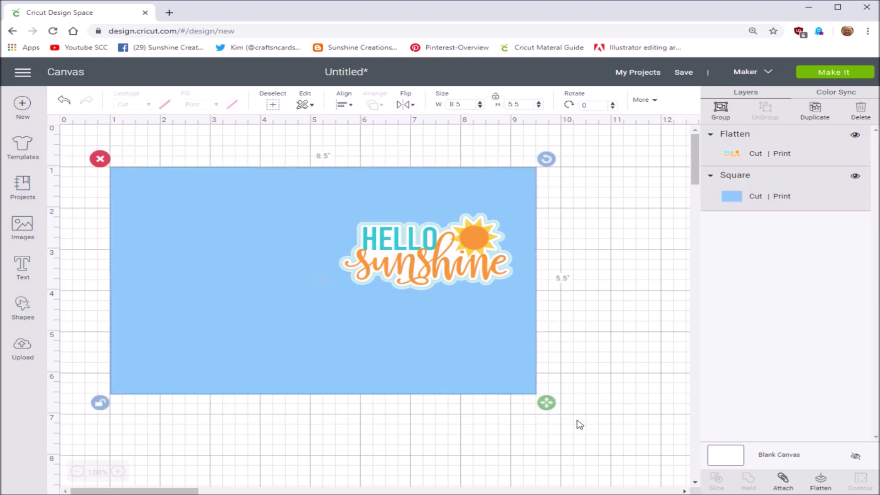
{"action": "left_click", "coordinate": [820, 481]}
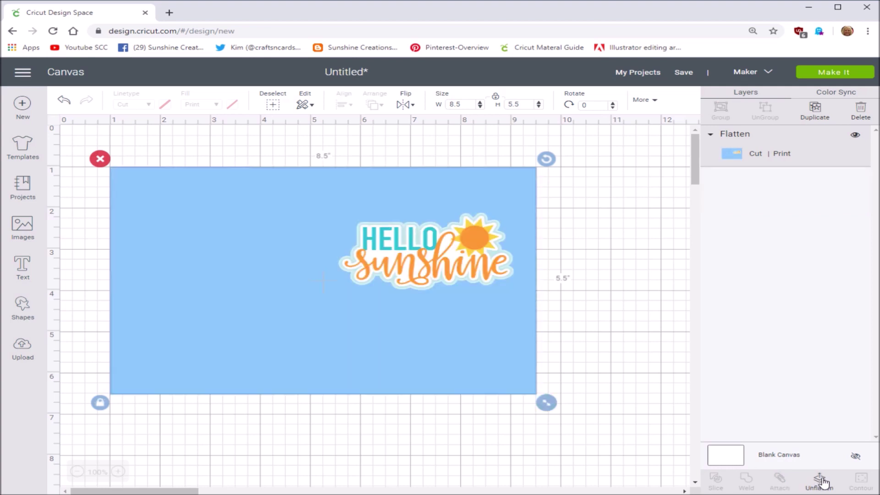
{"action": "left_click", "coordinate": [78, 178]}
{"action": "left_click_drag", "start_coordinate": [75, 153], "coordinate": [600, 428]}
- Send the flattened card to Make It and continue past the mat preview
{"action": "left_click", "coordinate": [823, 75]}
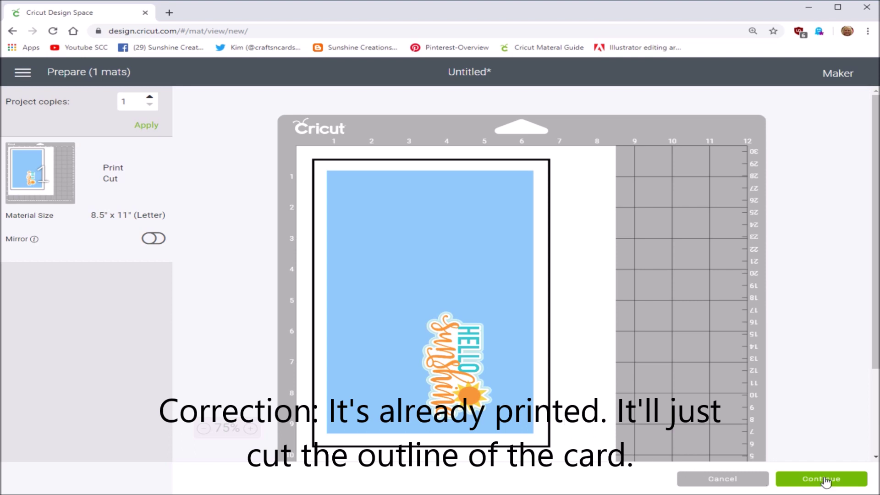
{"action": "left_click", "coordinate": [822, 478]}
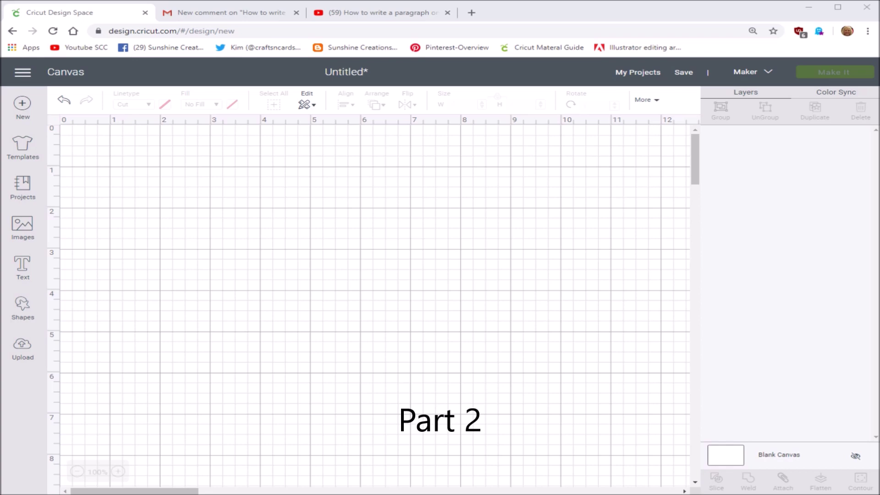
- Add a new square to the blank canvas and unlock its width-height proportions
{"action": "left_click", "coordinate": [21, 307]}
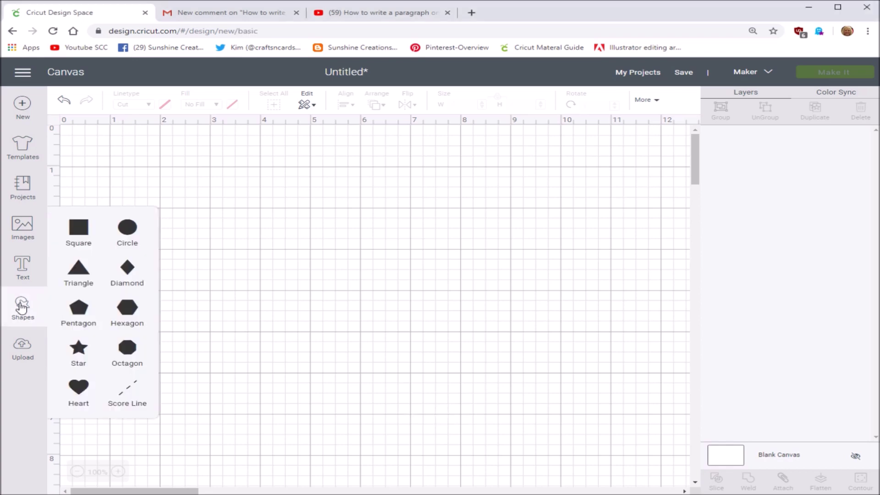
{"action": "left_click", "coordinate": [78, 227]}
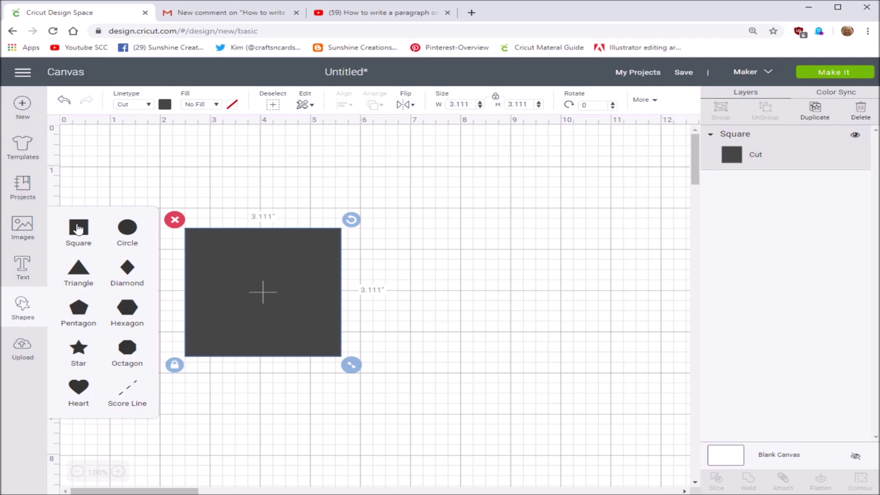
{"action": "left_click", "coordinate": [238, 270]}
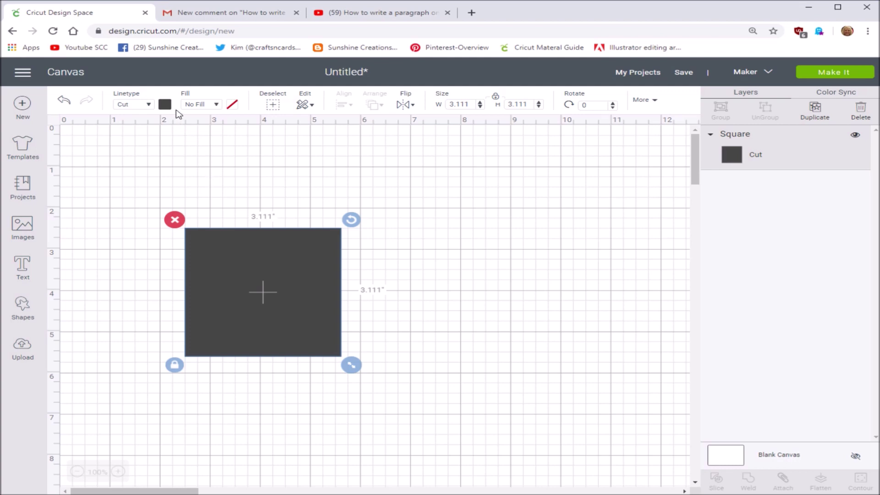
{"action": "left_click", "coordinate": [496, 97]}
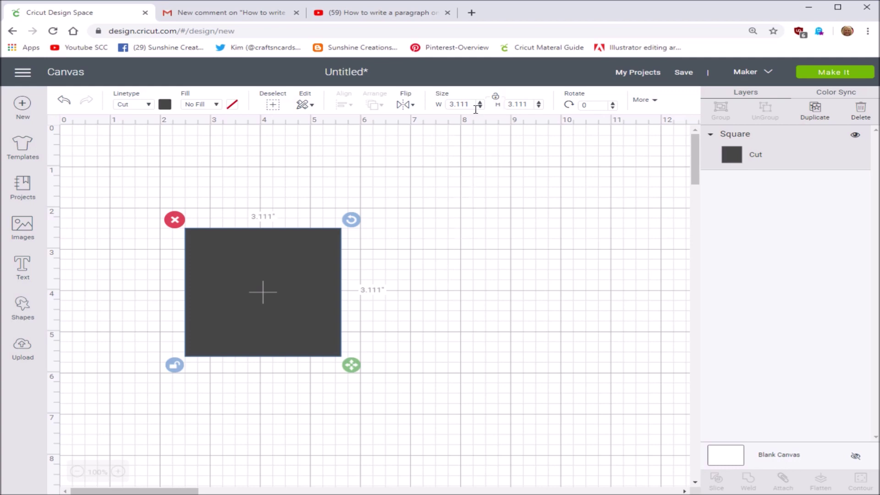
- Resize the square to 3.75 x 5 inches and move it to the canvas top-left
{"action": "left_click_drag", "start_coordinate": [470, 104], "coordinate": [442, 105]}
{"action": "type", "text": "3.75"}
{"action": "left_click_drag", "start_coordinate": [529, 105], "coordinate": [506, 102]}
{"action": "type", "text": "5.0"}
{"action": "key", "text": "Return"}
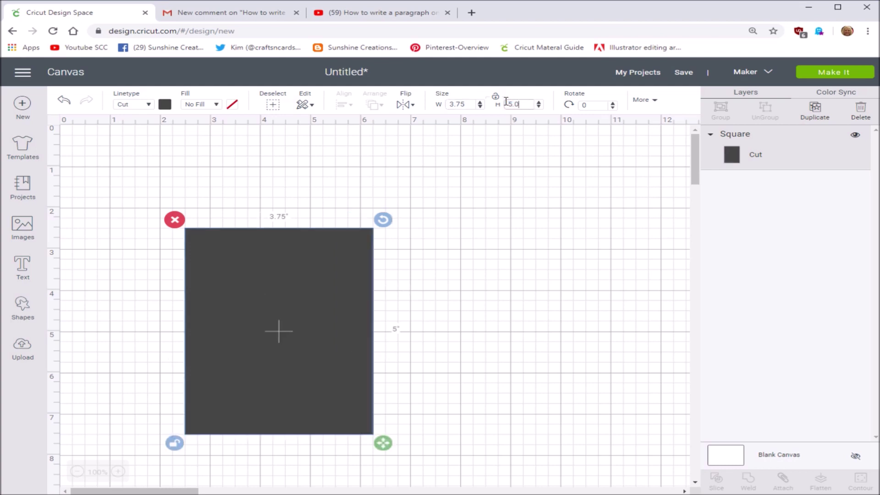
{"action": "left_click_drag", "start_coordinate": [298, 318], "coordinate": [224, 257]}
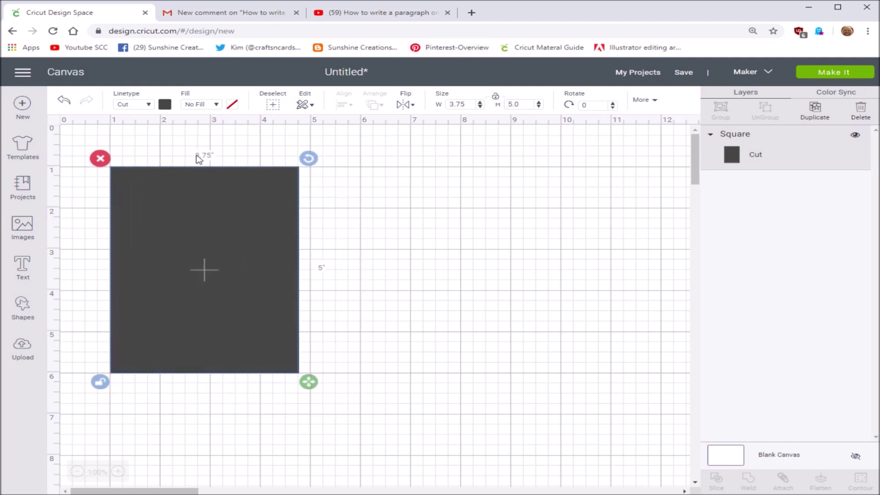
- Colour the card light blue and set its fill to Print
{"action": "left_click", "coordinate": [166, 105]}
{"action": "left_click", "coordinate": [232, 167]}
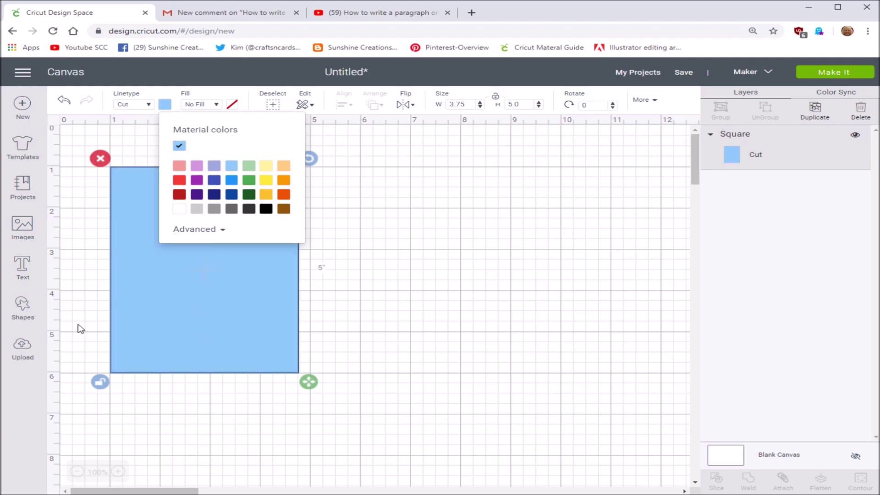
{"action": "left_click", "coordinate": [142, 144]}
{"action": "left_click", "coordinate": [189, 220]}
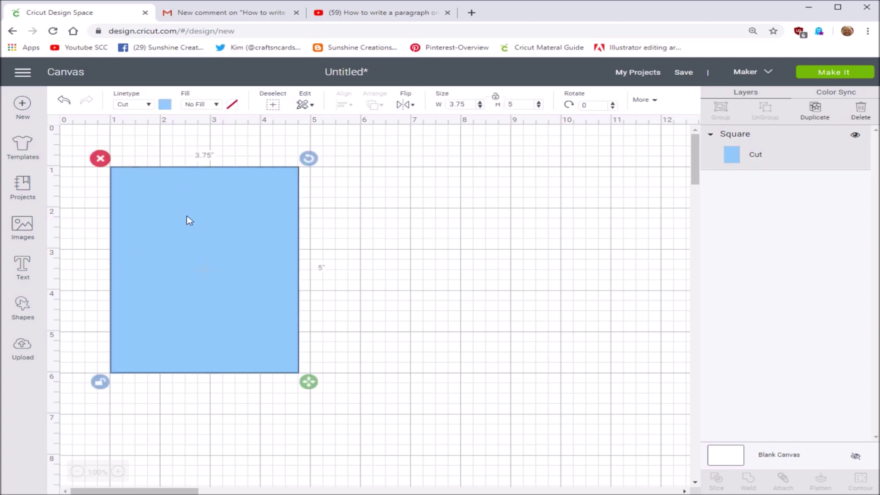
{"action": "left_click", "coordinate": [216, 104]}
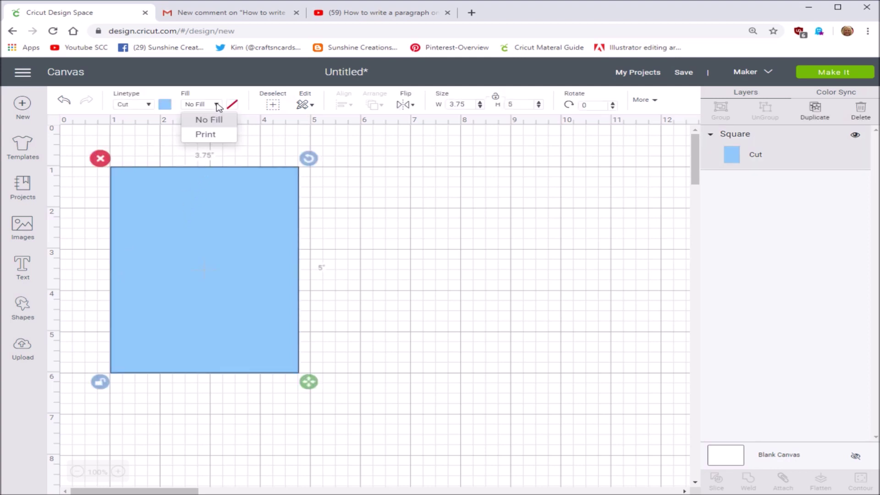
{"action": "left_click", "coordinate": [213, 138]}
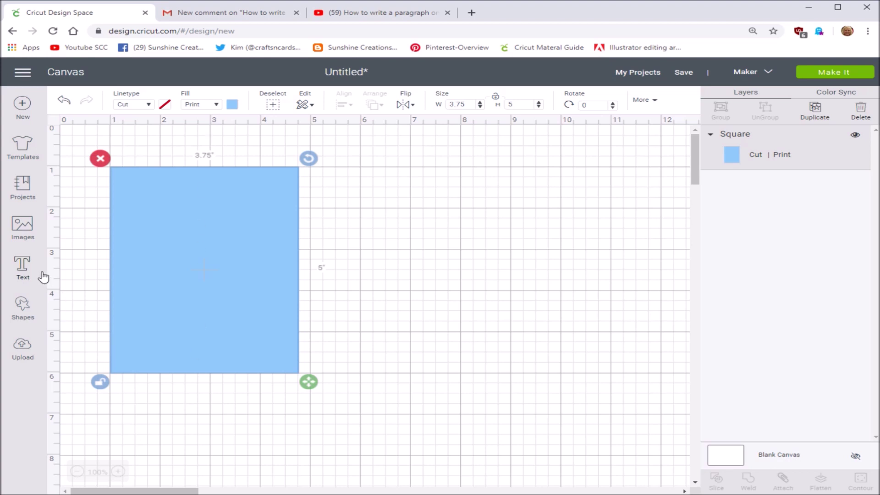
{"action": "left_click", "coordinate": [21, 268]}
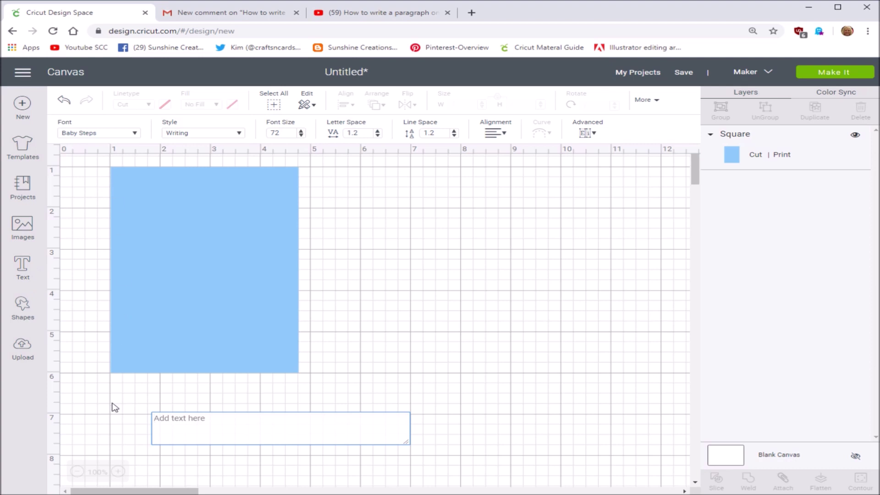
- Type 'You're Invited to / the Neighborhood Potluck', 'Please bring a dish to share.' and 'When: June 15, 2020'
{"action": "type", "text": "You're Invited to"}
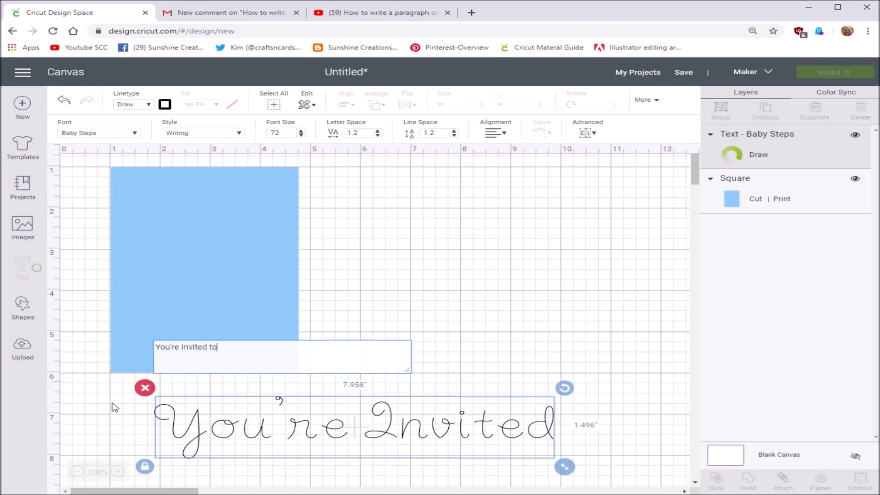
{"action": "key", "text": "Return"}
{"action": "type", "text": "the"}
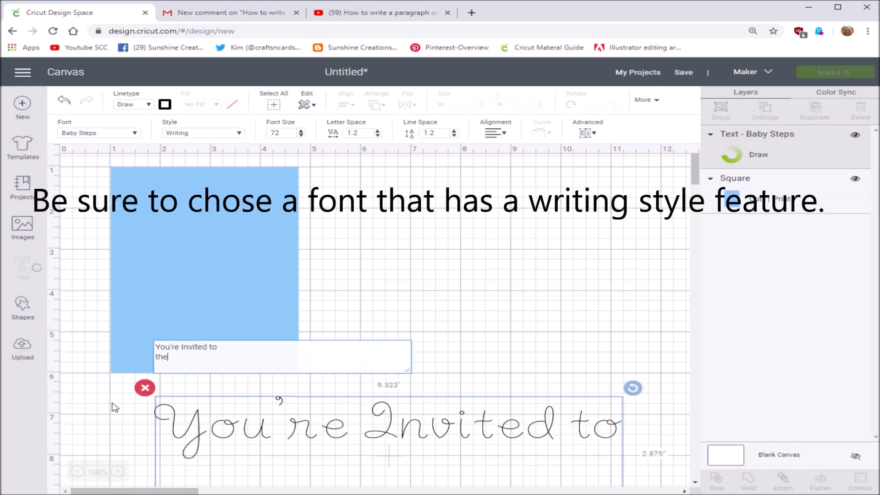
{"action": "type", "text": " Nei"}
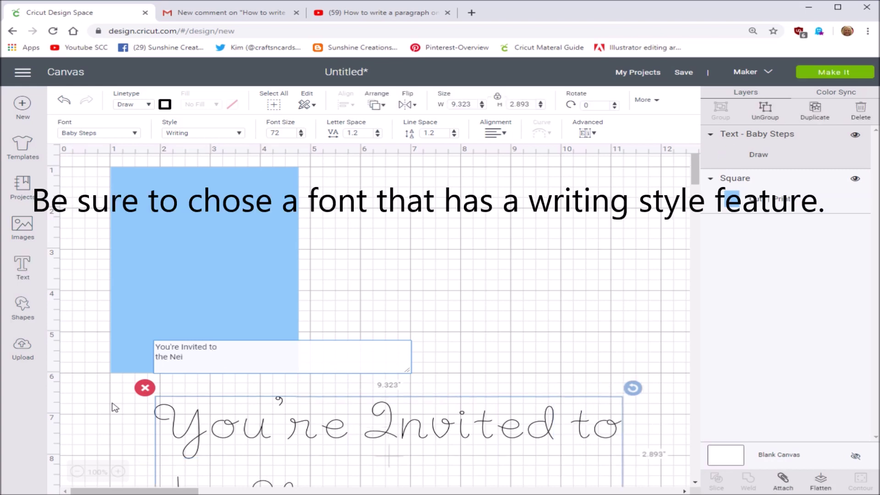
{"action": "type", "text": "ghborhoo"}
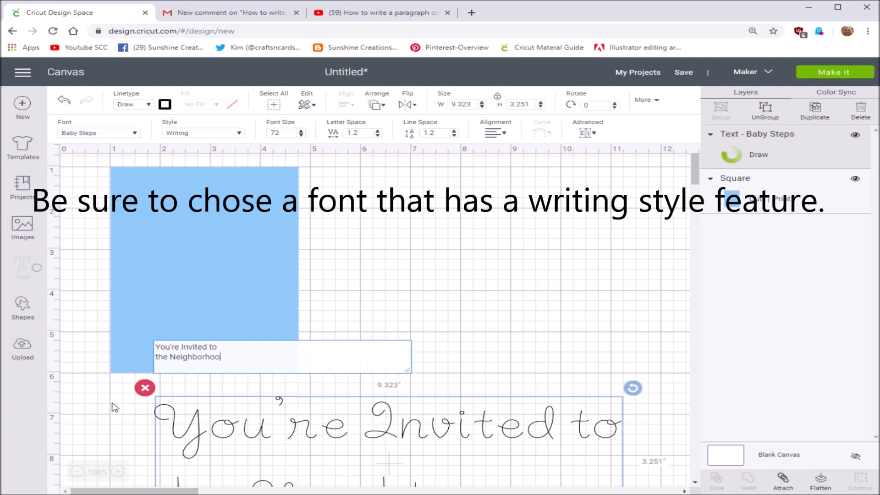
{"action": "type", "text": "d Potluck"}
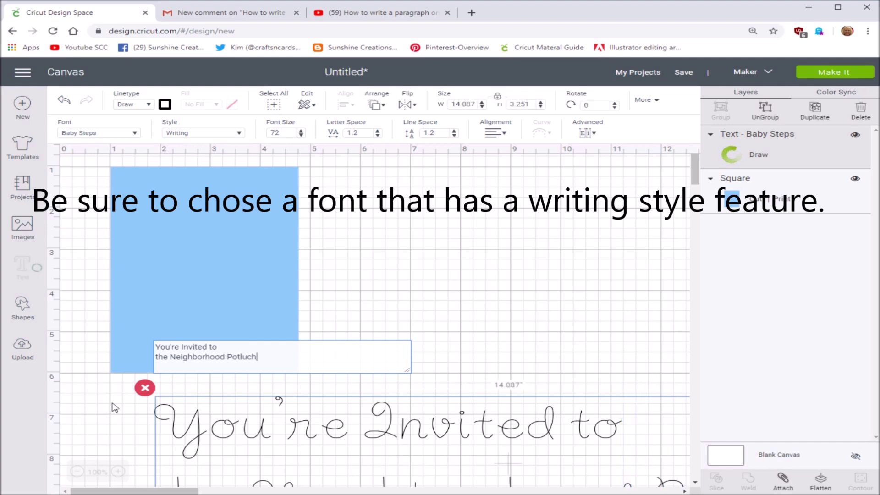
{"action": "key", "text": "Return"}
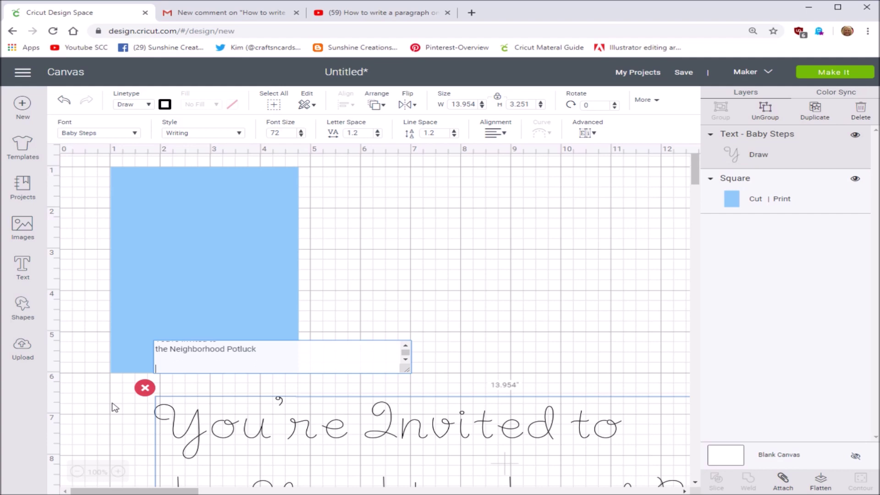
{"action": "key", "text": "Return"}
{"action": "type", "text": "Please bring"}
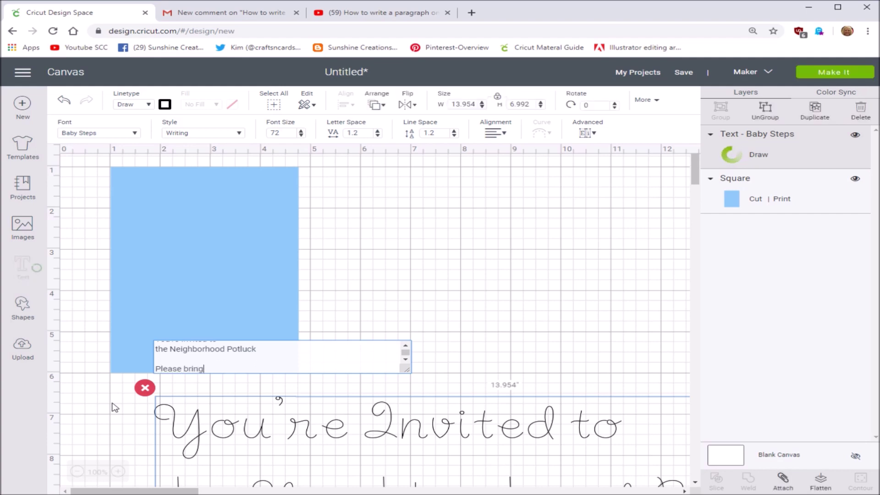
{"action": "type", "text": " a dish to share."}
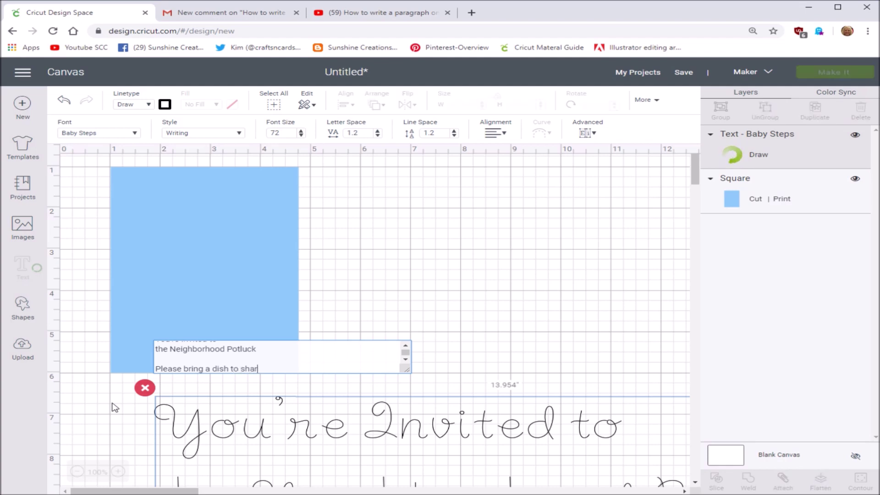
{"action": "key", "text": "Return"}
{"action": "key", "text": "Return"}
{"action": "type", "text": "W"}
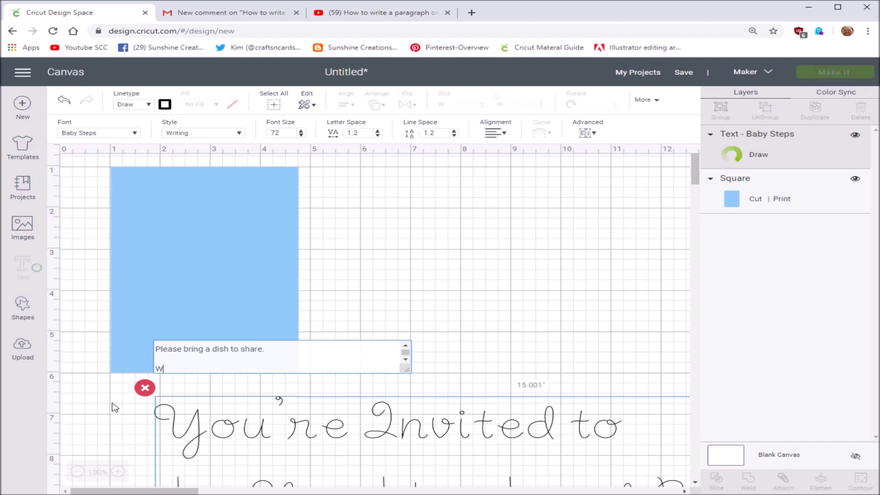
{"action": "type", "text": "hen: Ju"}
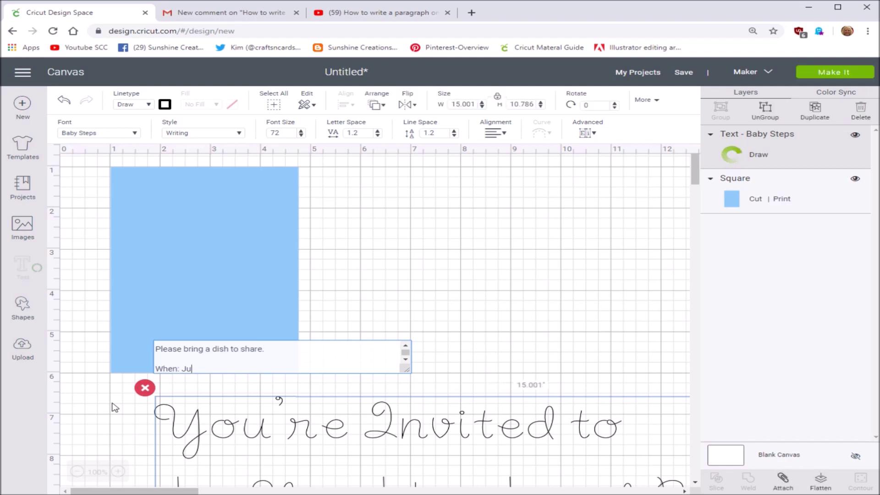
{"action": "type", "text": "ne 15, 2020"}
- Add the 'Where:' street address and city lines, then an RSVP line with the host's name and phone number
{"action": "key", "text": "Return"}
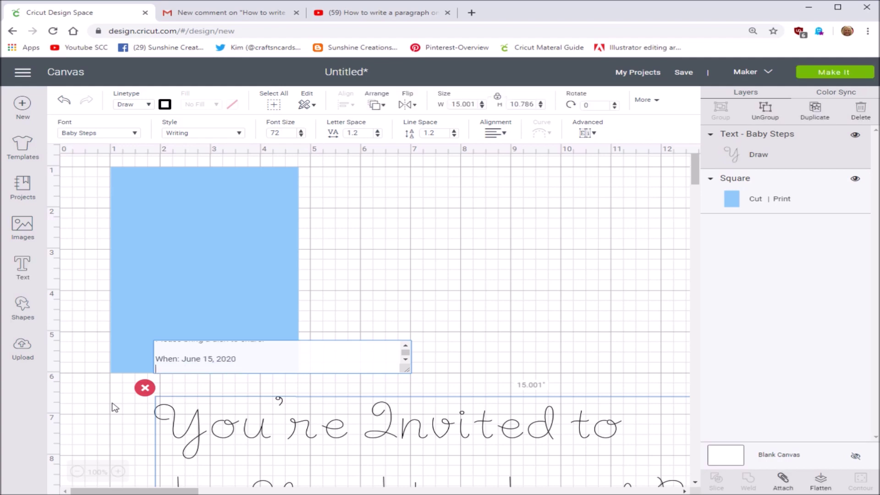
{"action": "type", "text": "Where:"}
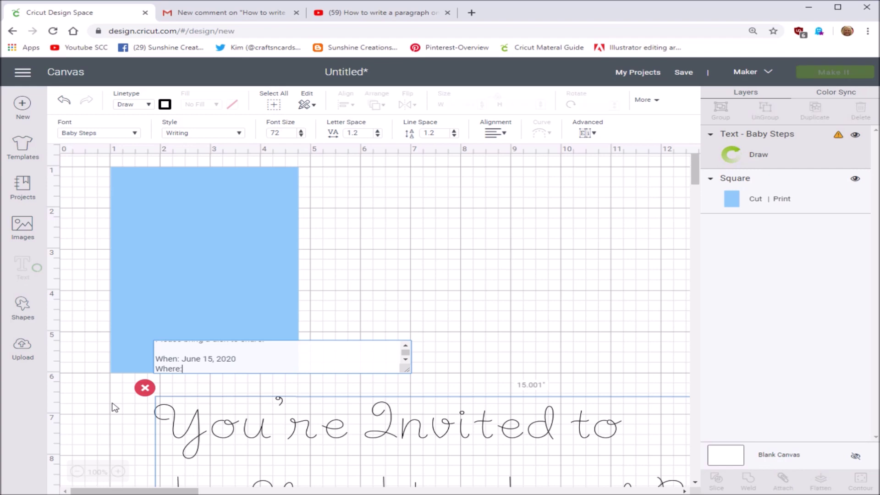
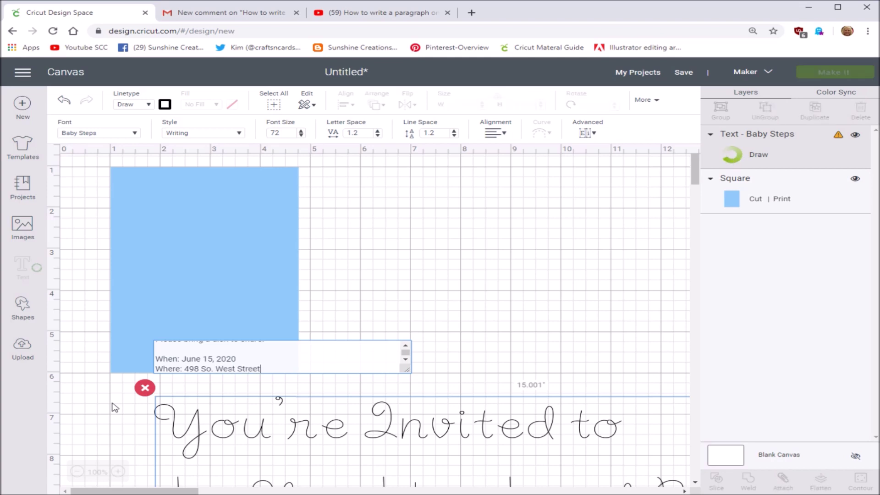
{"action": "key", "text": "Return"}
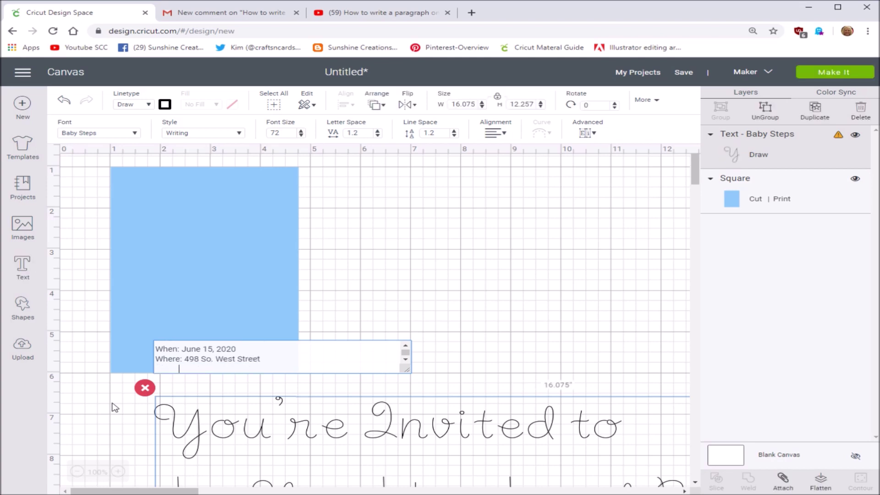
{"action": "type", "text": "San Jose, CA"}
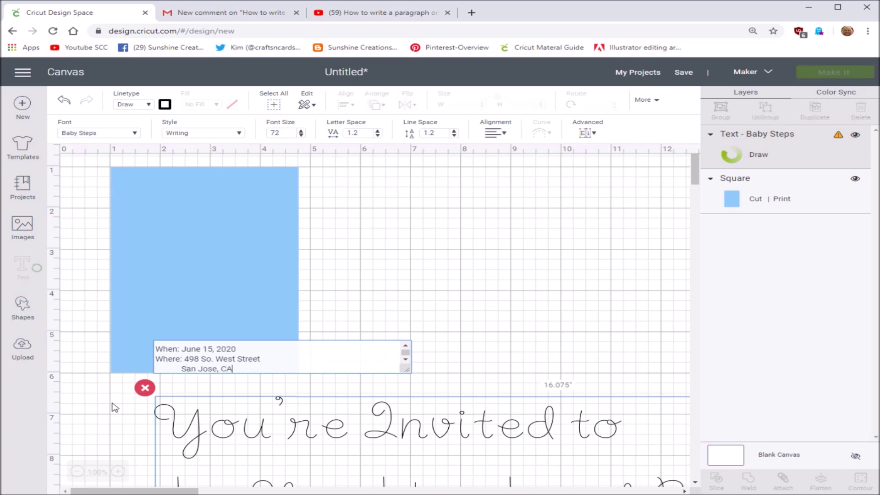
{"action": "type", "text": " 97763"}
{"action": "key", "text": "Return"}
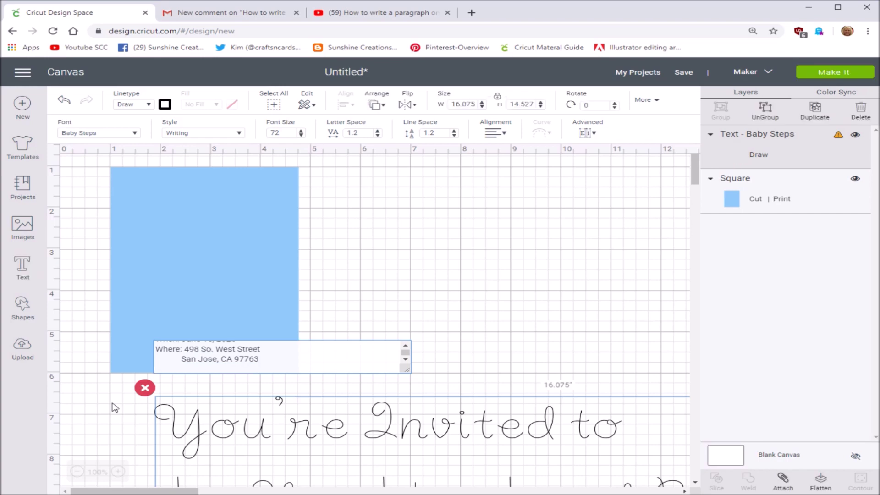
{"action": "type", "text": "RSVP:"}
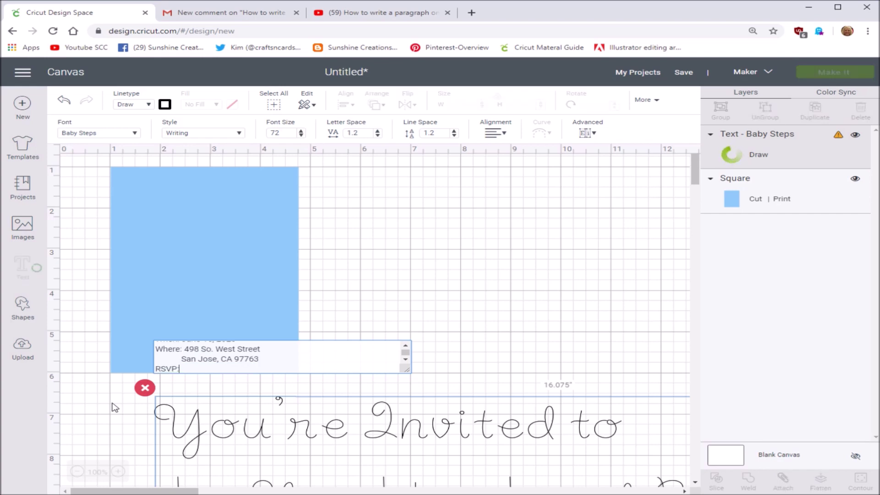
{"action": "type", "text": " Sean"}
{"action": "key", "text": "Return"}
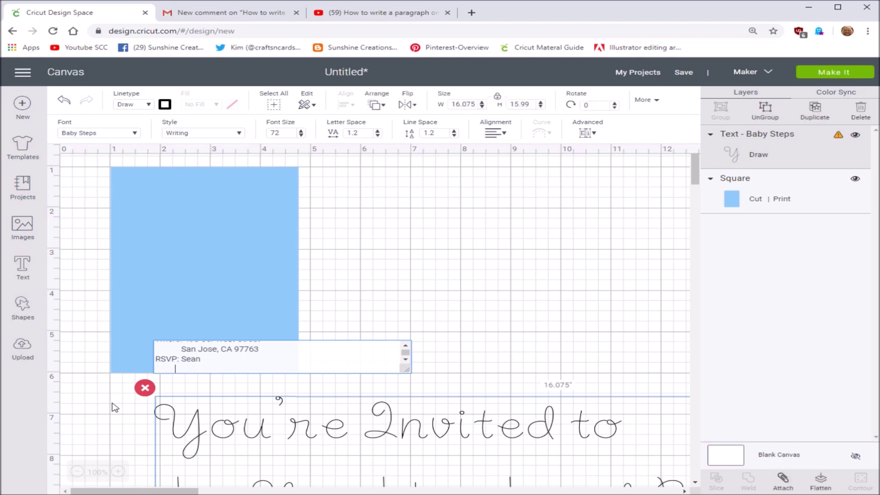
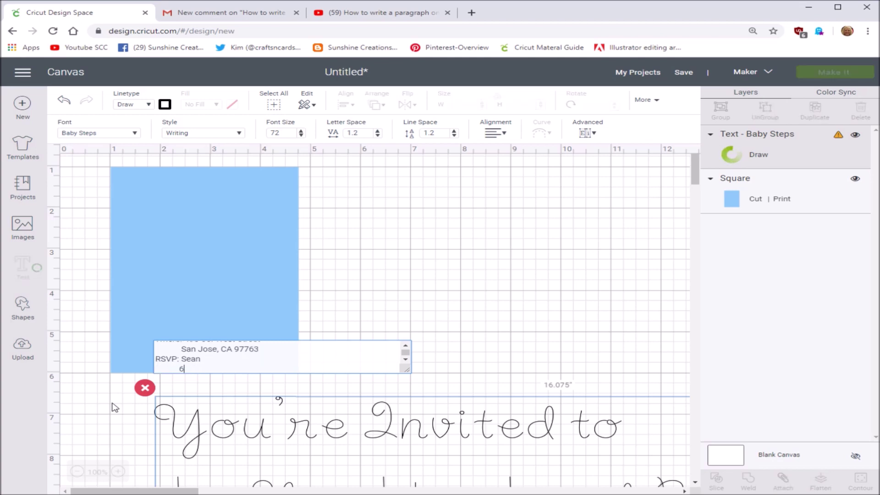
{"action": "key", "text": "Return"}
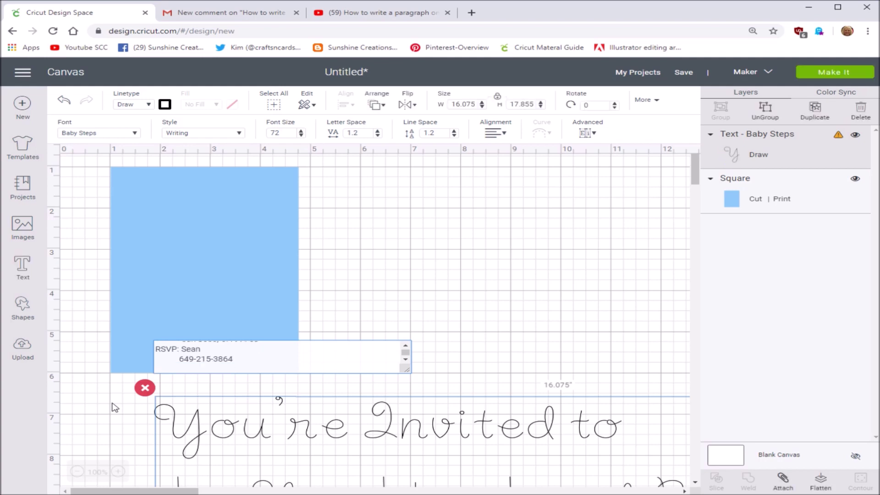
- Move the invitation text over the card and set its width to 3 inches
{"action": "left_click", "coordinate": [265, 435]}
{"action": "left_click_drag", "start_coordinate": [264, 433], "coordinate": [186, 194]}
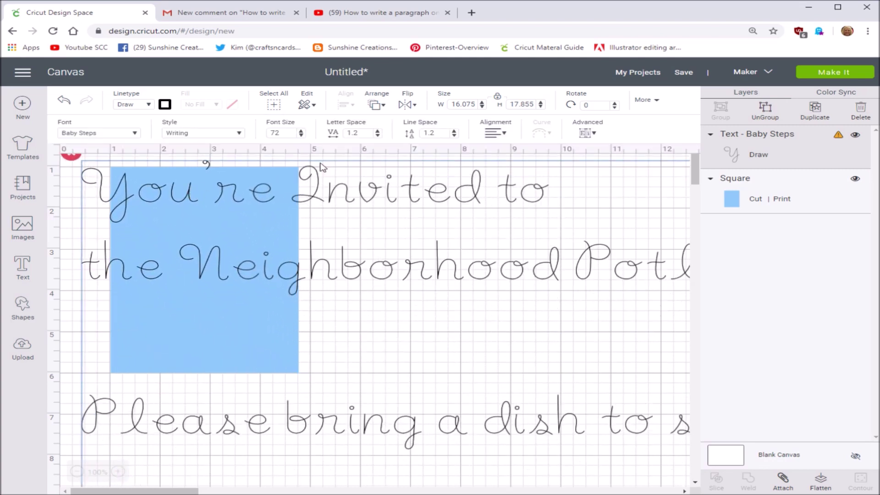
{"action": "left_click_drag", "start_coordinate": [476, 106], "coordinate": [443, 107]}
{"action": "type", "text": "3"}
{"action": "key", "text": "Return"}
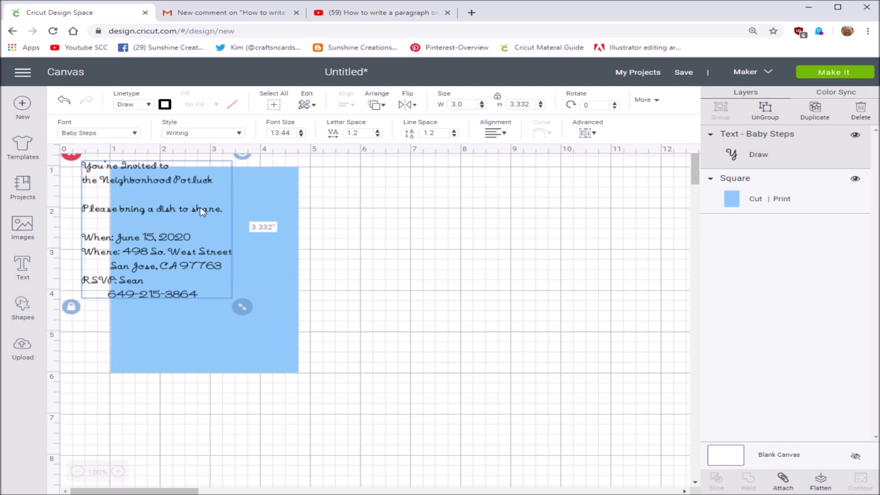
- Place the text on the light-blue card and align both with Center Horizontally
{"action": "left_click", "coordinate": [217, 214]}
{"action": "left_click_drag", "start_coordinate": [216, 214], "coordinate": [210, 210]}
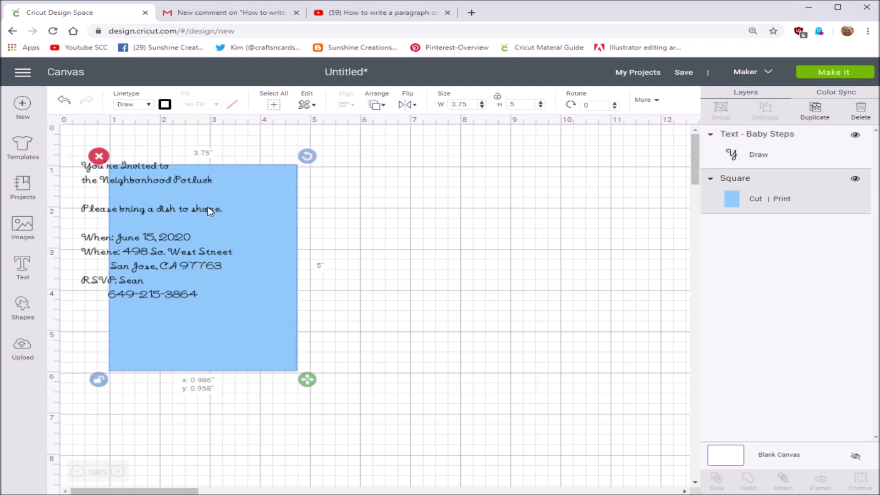
{"action": "left_click", "coordinate": [175, 240]}
{"action": "left_click_drag", "start_coordinate": [185, 242], "coordinate": [221, 303]}
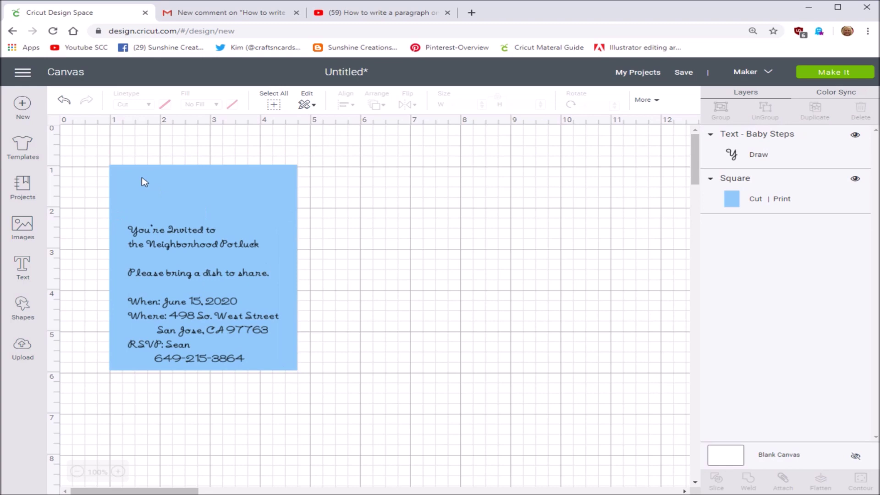
{"action": "left_click_drag", "start_coordinate": [97, 162], "coordinate": [339, 397]}
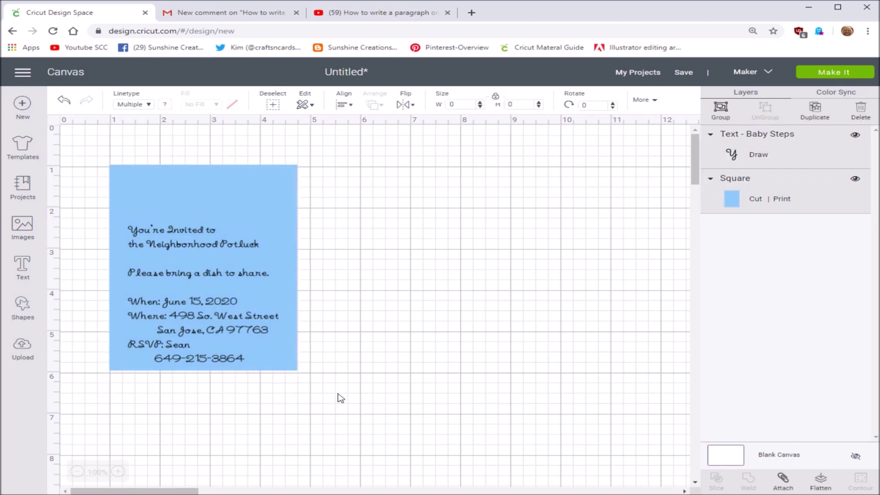
{"action": "left_click", "coordinate": [352, 106]}
{"action": "left_click", "coordinate": [361, 158]}
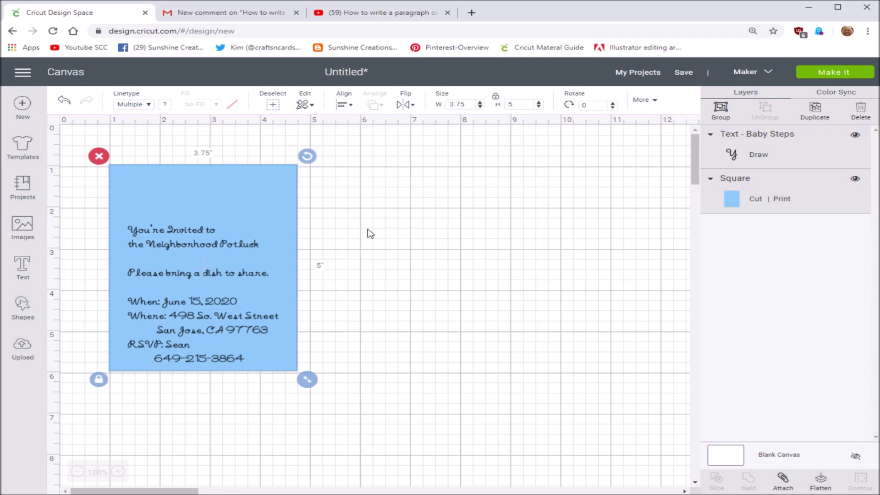
- Search the image library for 'sunshine' and insert the orange smiling sun
{"action": "left_click", "coordinate": [22, 225]}
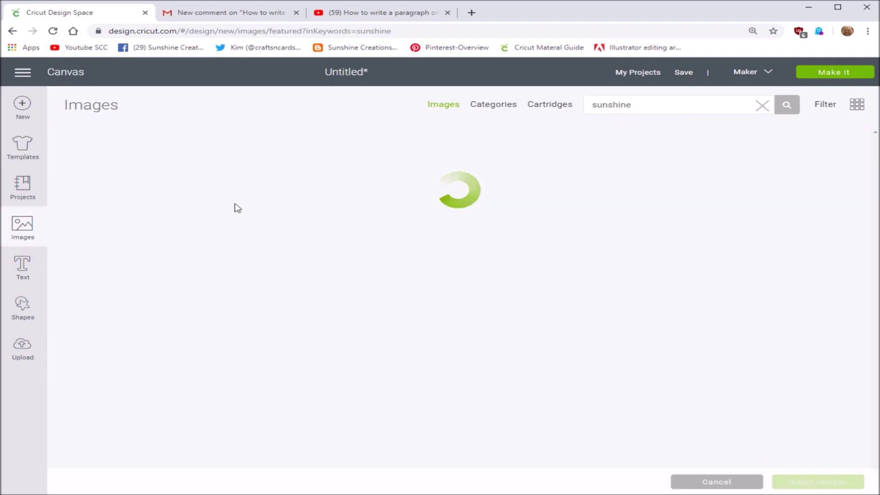
{"action": "left_click", "coordinate": [654, 103]}
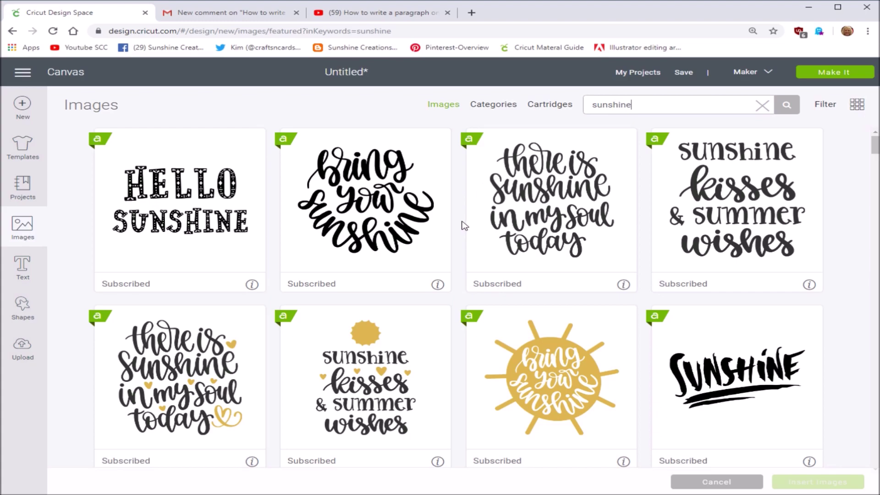
{"action": "scroll", "coordinate": [463, 224], "scroll_direction": "down", "scroll_amount": 15}
{"action": "scroll", "coordinate": [454, 240], "scroll_direction": "down", "scroll_amount": 20}
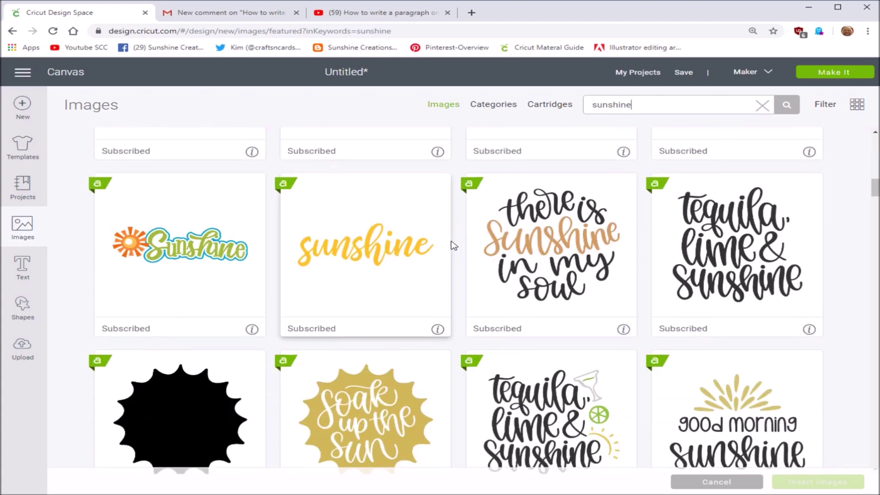
{"action": "scroll", "coordinate": [454, 246], "scroll_direction": "down", "scroll_amount": 10}
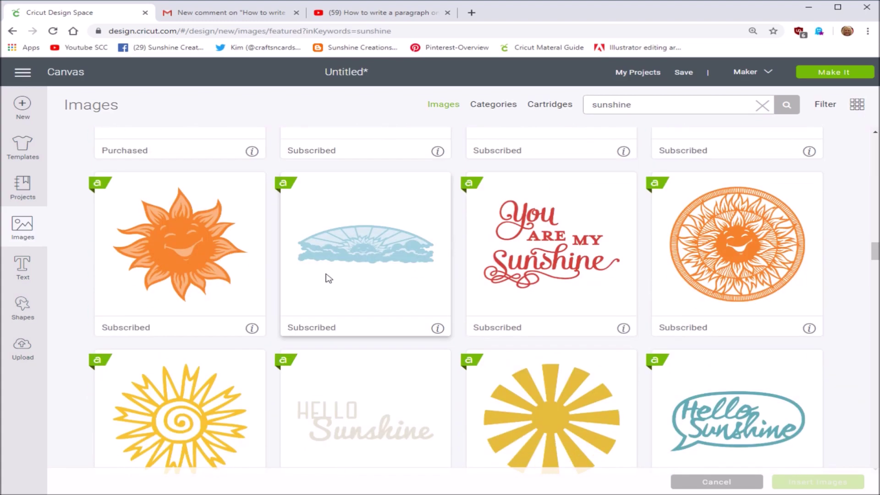
{"action": "mouse_move", "coordinate": [252, 329]}
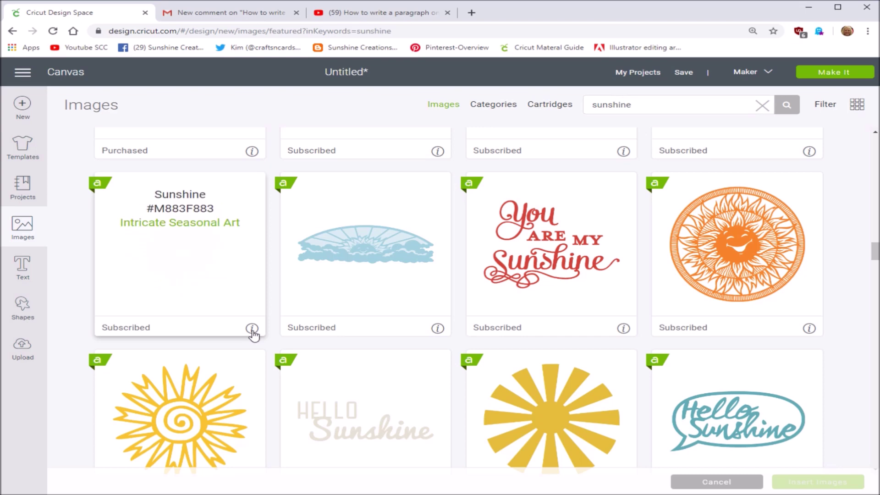
{"action": "left_click", "coordinate": [192, 270]}
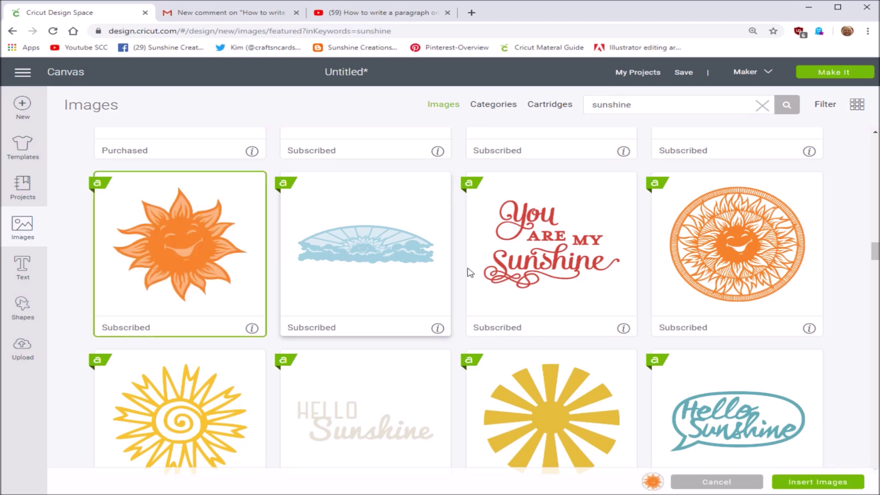
{"action": "left_click", "coordinate": [833, 481]}
- Move the sun to the right of the card and set its width to 1.5 inches
{"action": "left_click_drag", "start_coordinate": [353, 292], "coordinate": [458, 216]}
{"action": "left_click_drag", "start_coordinate": [472, 103], "coordinate": [442, 105]}
{"action": "type", "text": "1.5"}
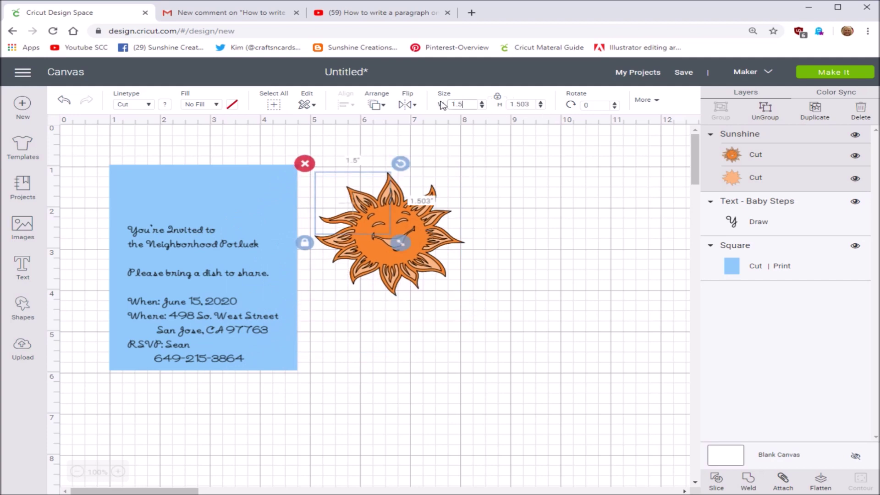
- Move the sun closer to the card, resize it to 1.25 inches wide, and flatten it
{"action": "left_click_drag", "start_coordinate": [369, 201], "coordinate": [395, 207]}
{"action": "double_click", "coordinate": [449, 103]}
{"action": "type", "text": "1.25"}
{"action": "key", "text": "Return"}
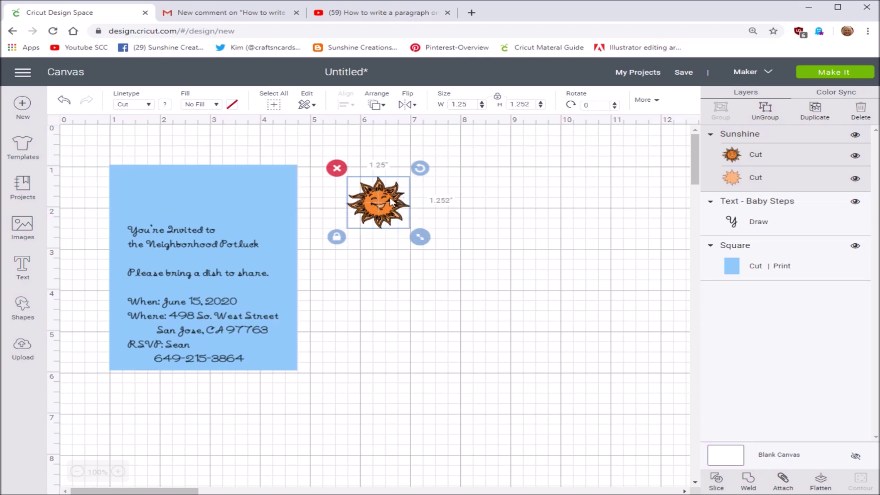
{"action": "left_click", "coordinate": [819, 481]}
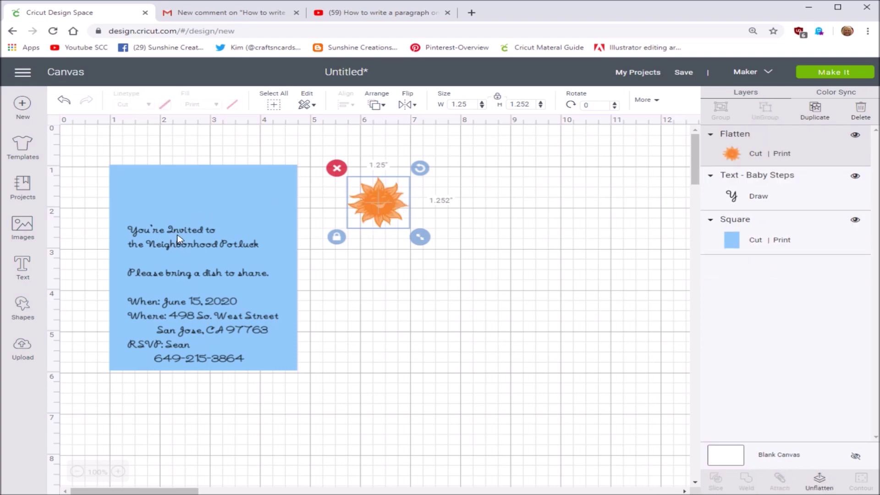
{"action": "left_click", "coordinate": [198, 234]}
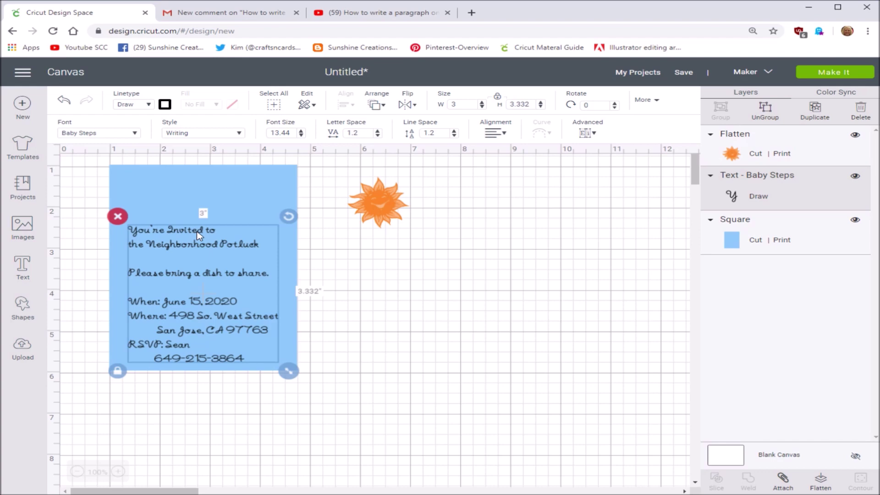
- Center-align the invitation text lines and flatten the text into a printable layer
{"action": "left_click", "coordinate": [504, 134]}
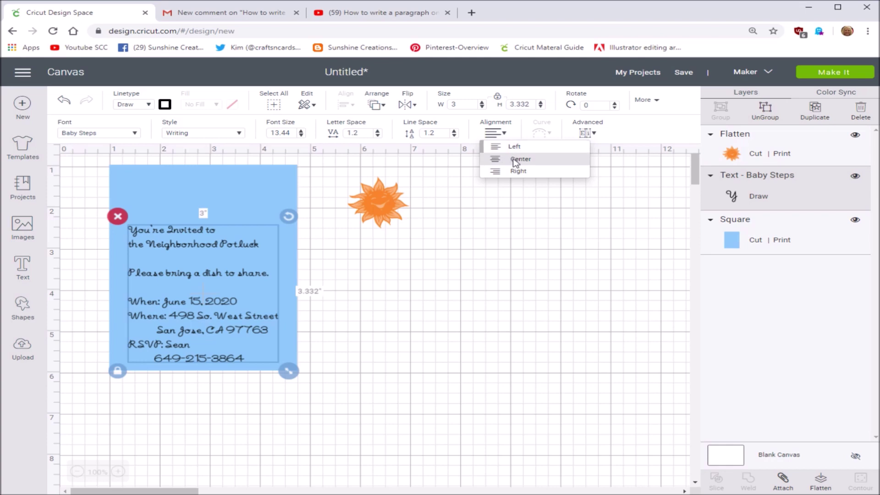
{"action": "left_click", "coordinate": [515, 158]}
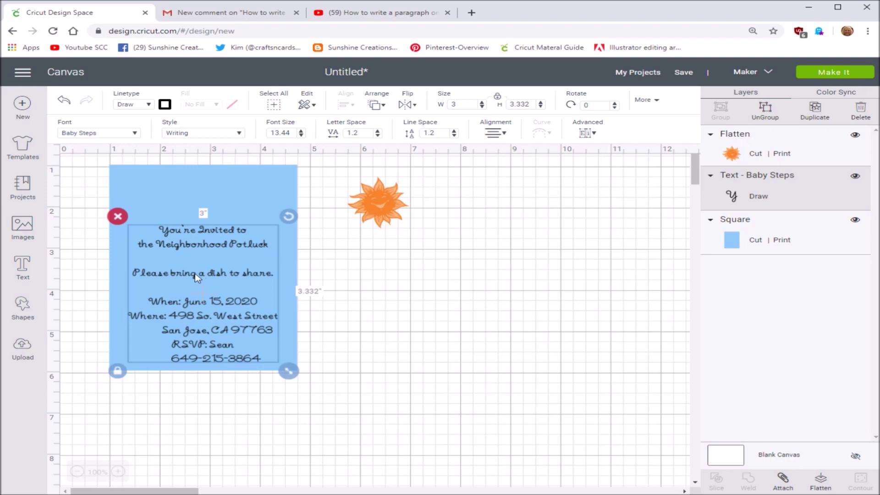
{"action": "left_click", "coordinate": [820, 484]}
{"action": "left_click_drag", "start_coordinate": [87, 157], "coordinate": [340, 397]}
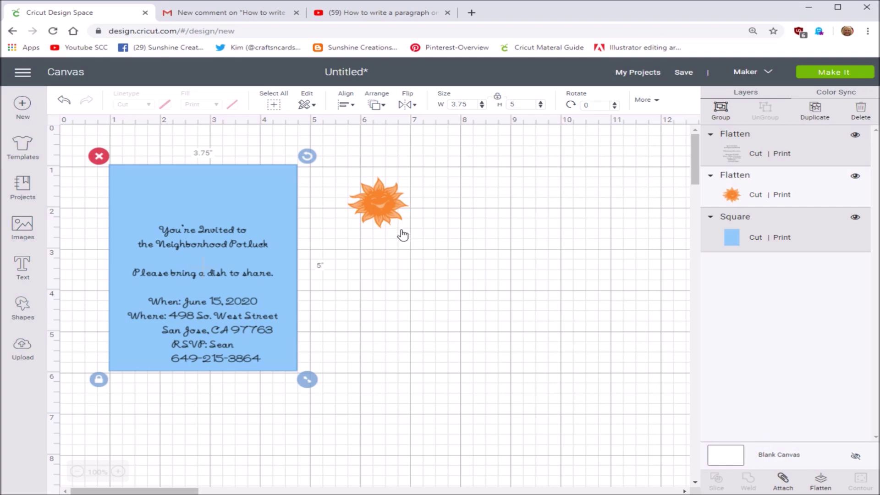
- Bring the sun to the front and position it at the top of the card
{"action": "left_click", "coordinate": [384, 199]}
{"action": "left_click_drag", "start_coordinate": [389, 199], "coordinate": [367, 202]}
{"action": "right_click", "coordinate": [367, 202]}
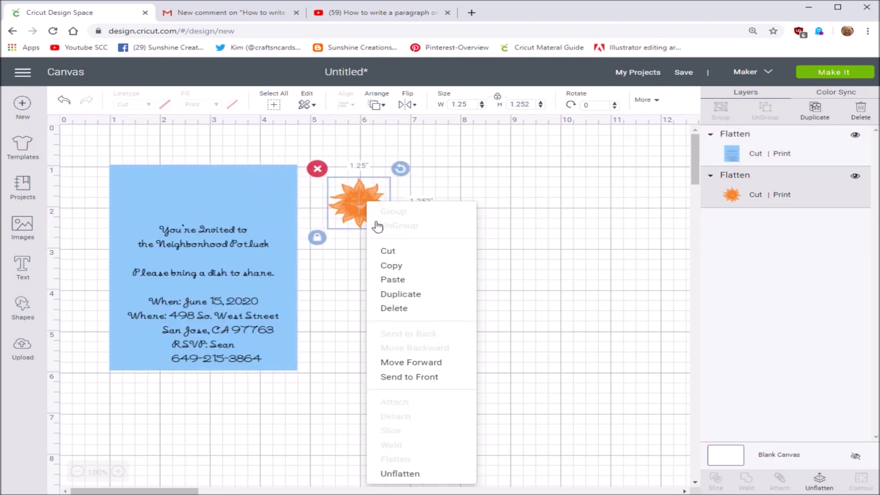
{"action": "left_click", "coordinate": [398, 377]}
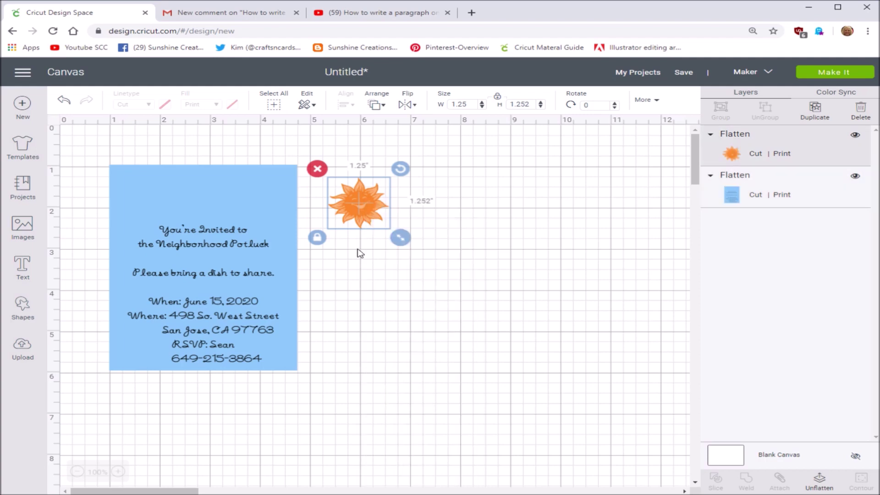
{"action": "left_click_drag", "start_coordinate": [359, 208], "coordinate": [197, 193]}
{"action": "left_click", "coordinate": [414, 229]}
{"action": "left_click", "coordinate": [403, 245]}
- Flatten the card, sun and text into one 3.75 by 5 inch layer, then copy it
{"action": "left_click_drag", "start_coordinate": [102, 156], "coordinate": [355, 382]}
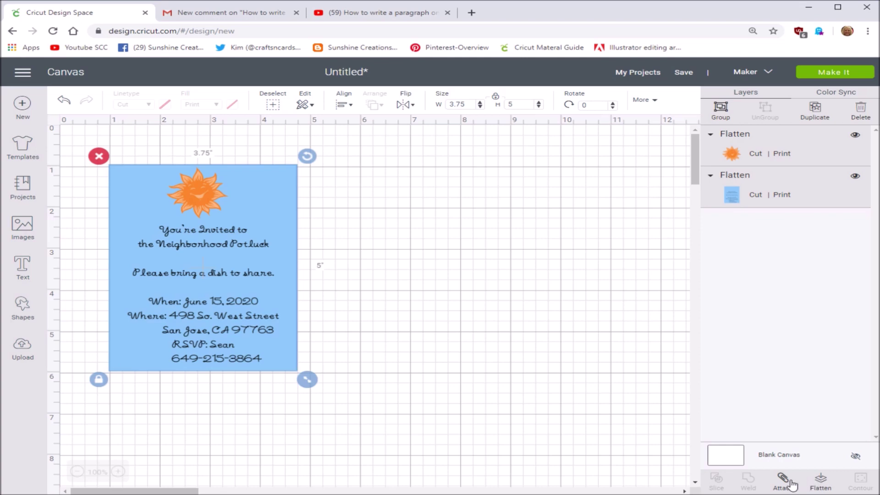
{"action": "left_click", "coordinate": [820, 481]}
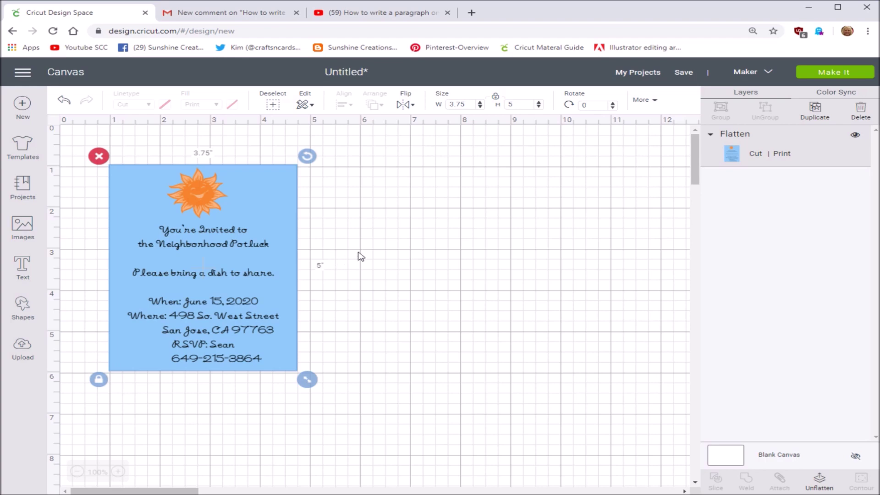
{"action": "left_click", "coordinate": [838, 72]}
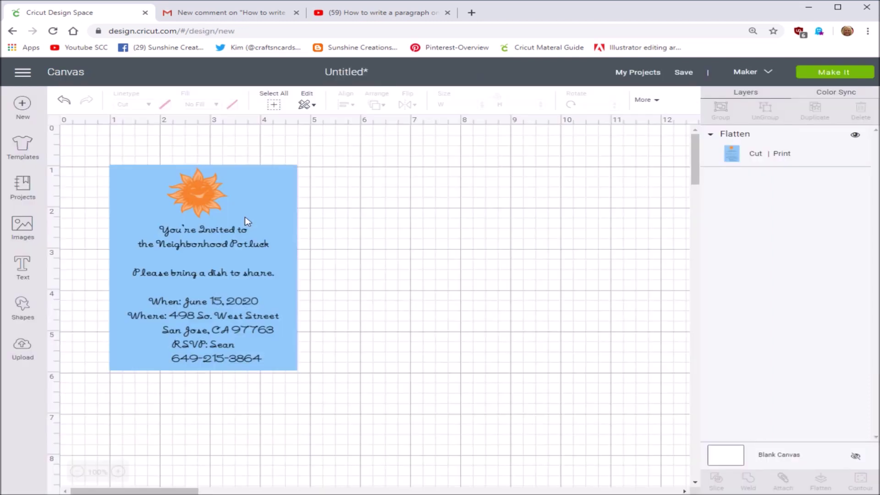
{"action": "right_click", "coordinate": [245, 221]}
{"action": "left_click", "coordinate": [274, 276]}
{"action": "right_click", "coordinate": [275, 277]}
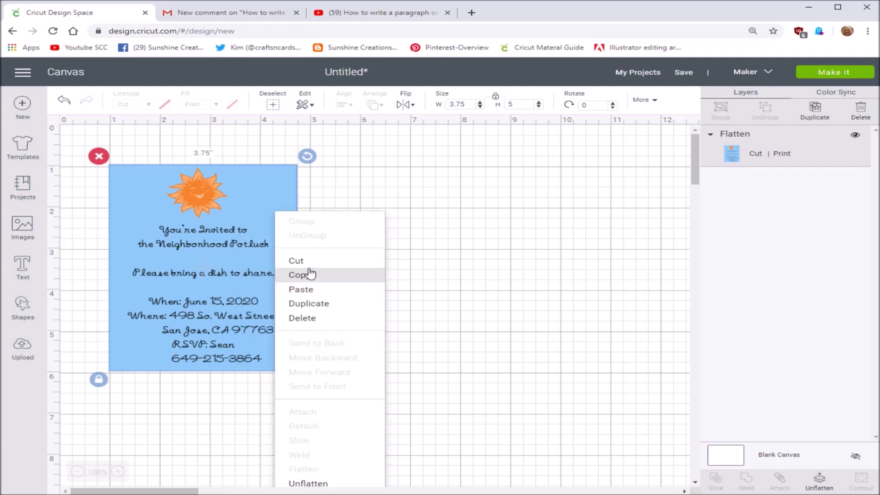